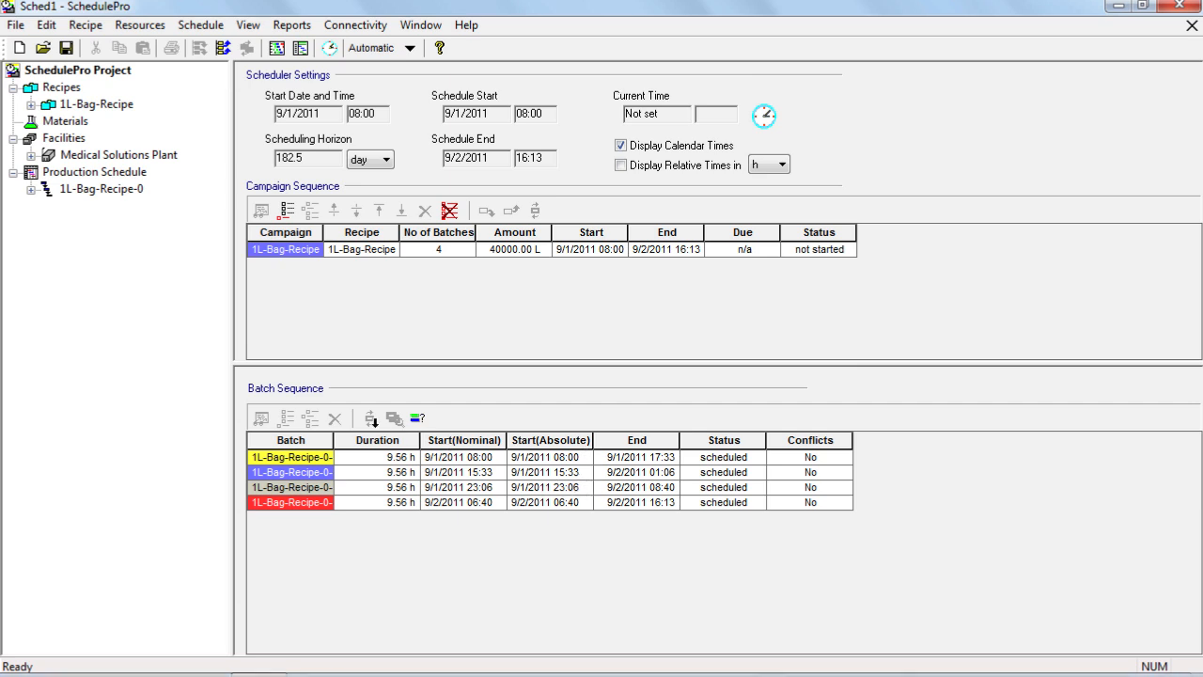
- Select the 1L-Bag-Recipe-0 campaign, list its four batches in the tree, and bring up the occupancy chart
left_click(104, 189)
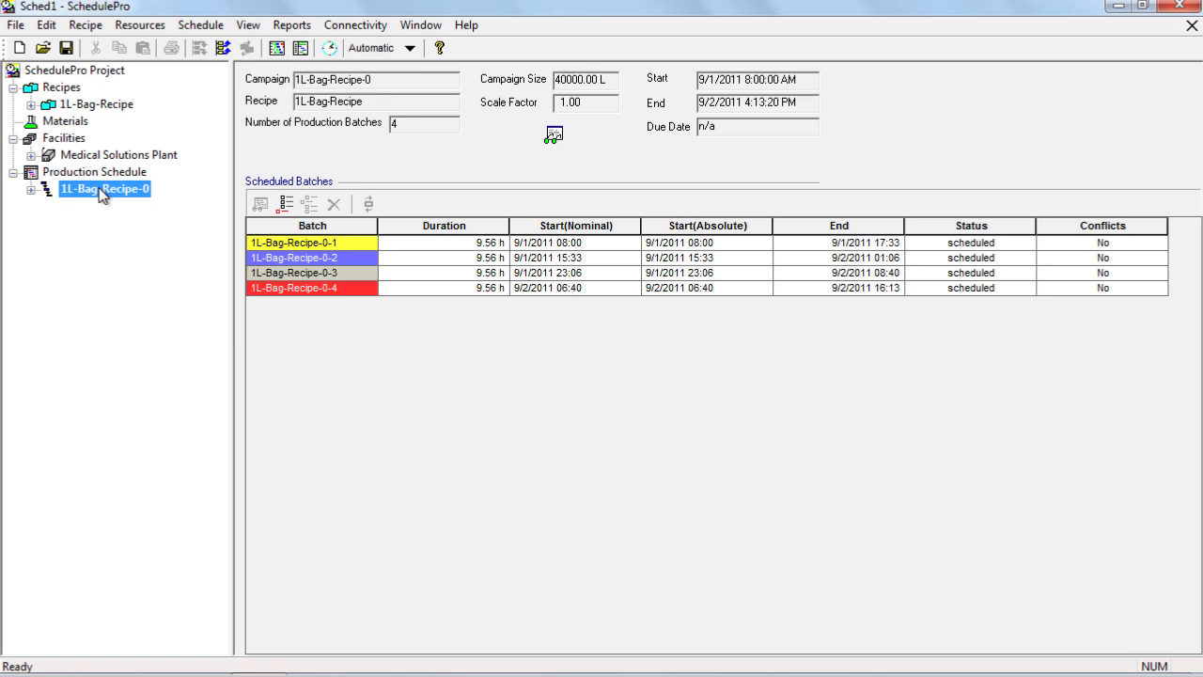
left_click(31, 190)
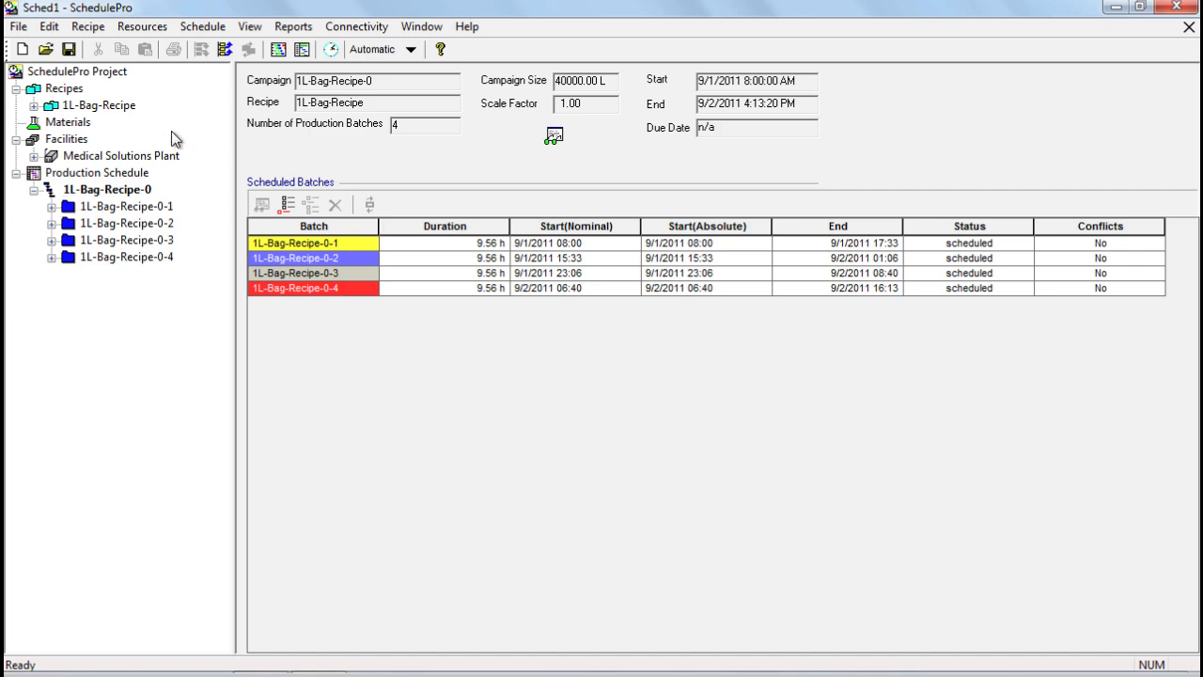
left_click(278, 51)
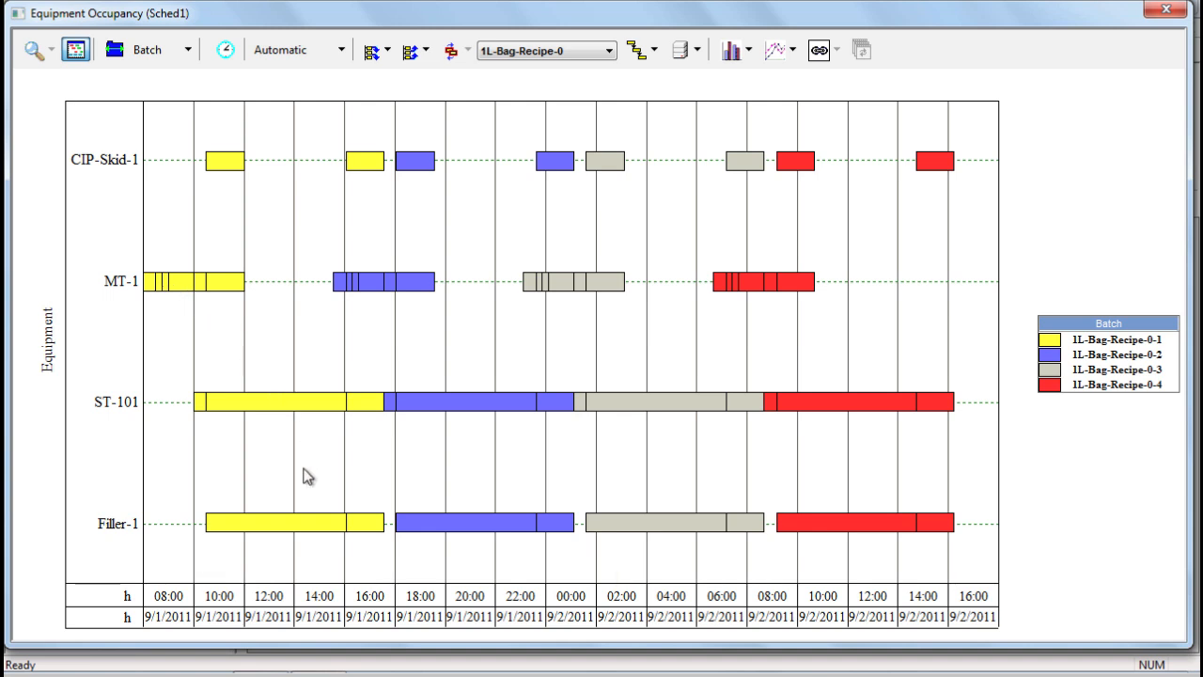
- Read the tooltips of the batch bars on CIP-Skid-1, MT-1, ST-101 and Filler-1
mouse_move(319, 532)
mouse_move(236, 164)
mouse_move(371, 165)
mouse_move(366, 526)
mouse_move(279, 404)
- In the chart style's Time Scale, set Major Units to day with 1 unit per tick
right_click(429, 463)
left_click(482, 466)
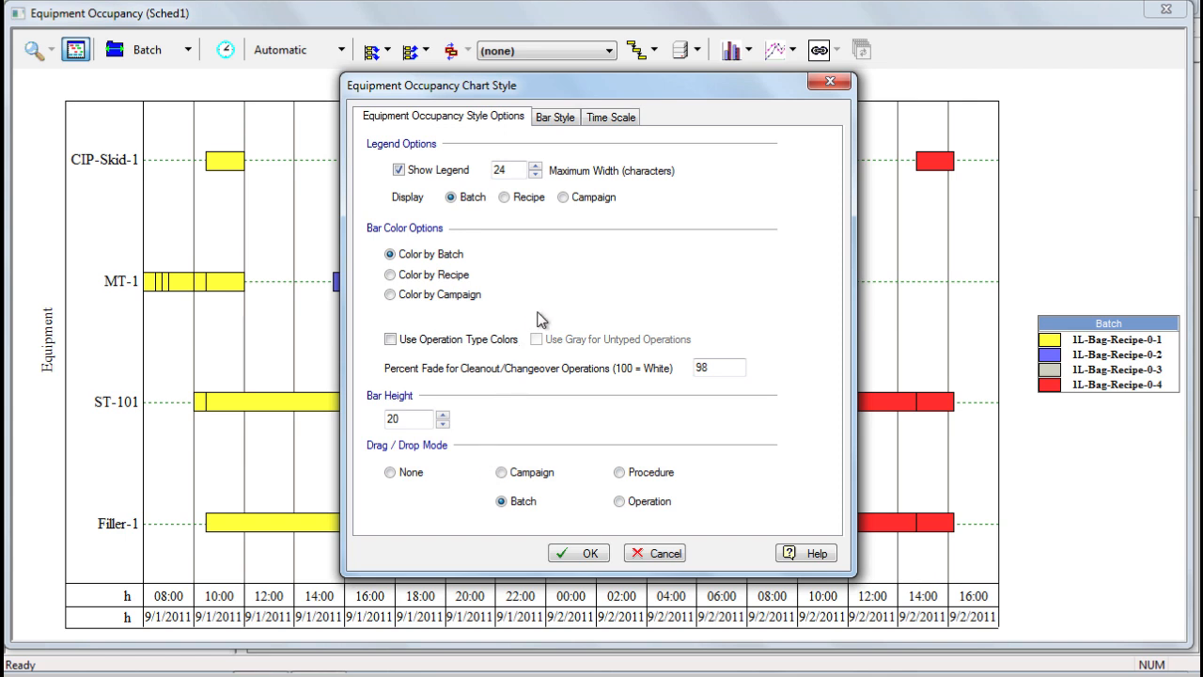
left_click(611, 118)
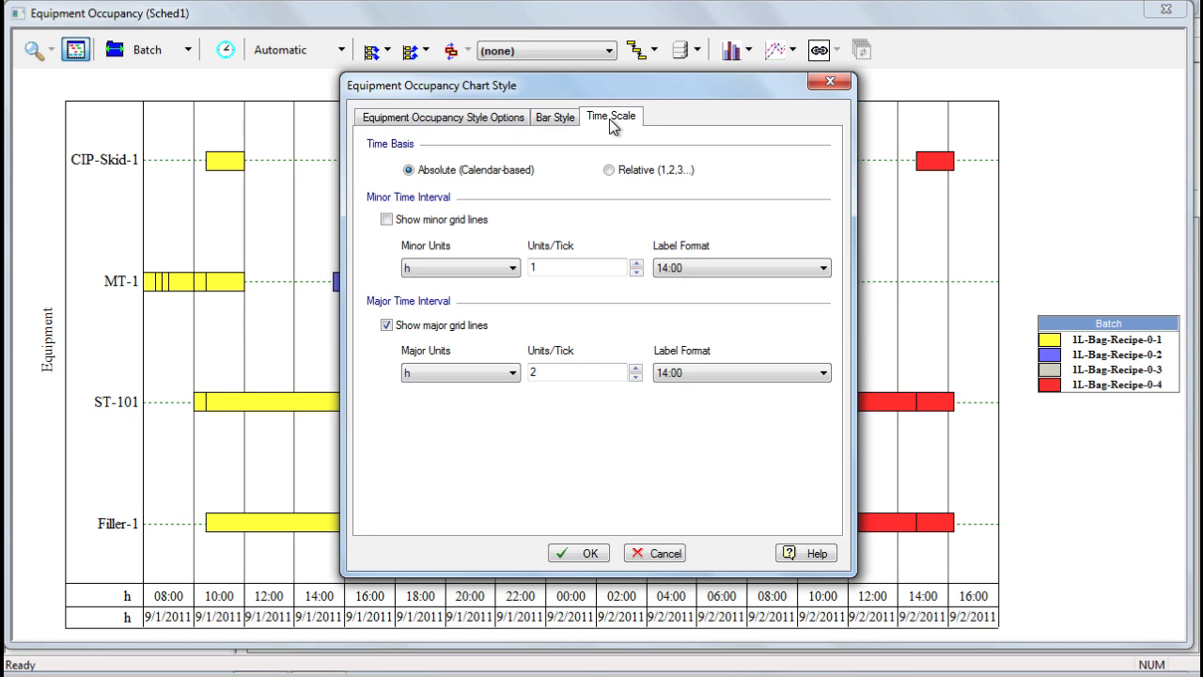
left_click(467, 380)
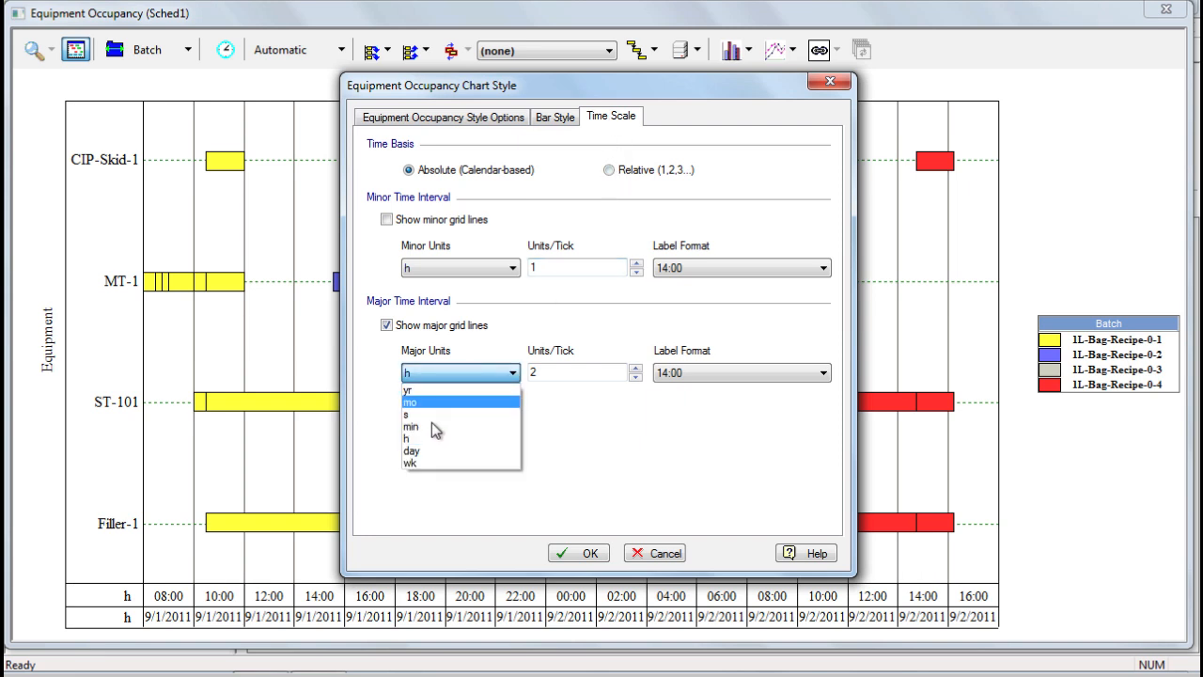
left_click(432, 453)
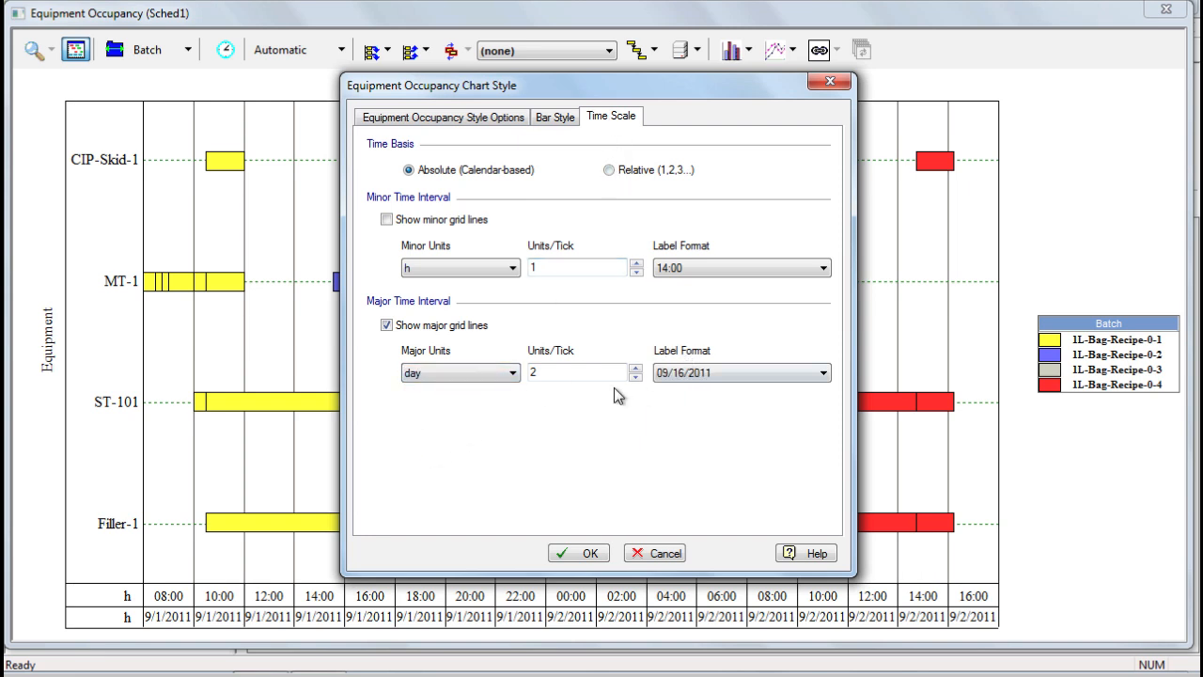
left_click(635, 378)
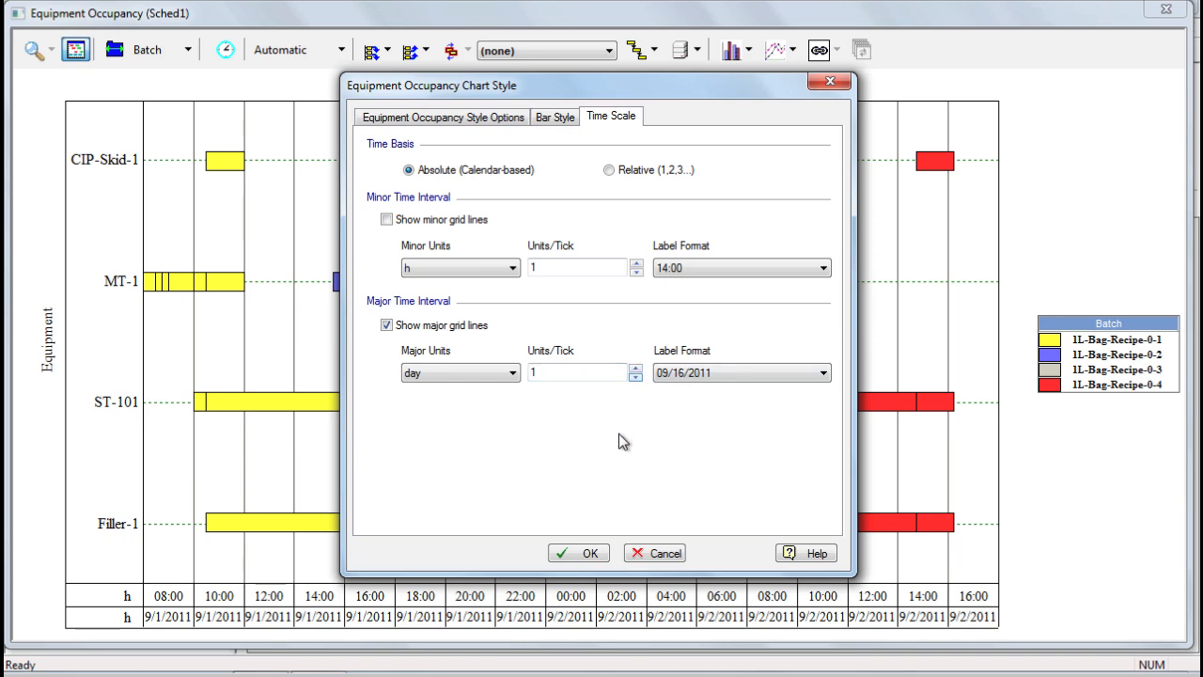
left_click(586, 553)
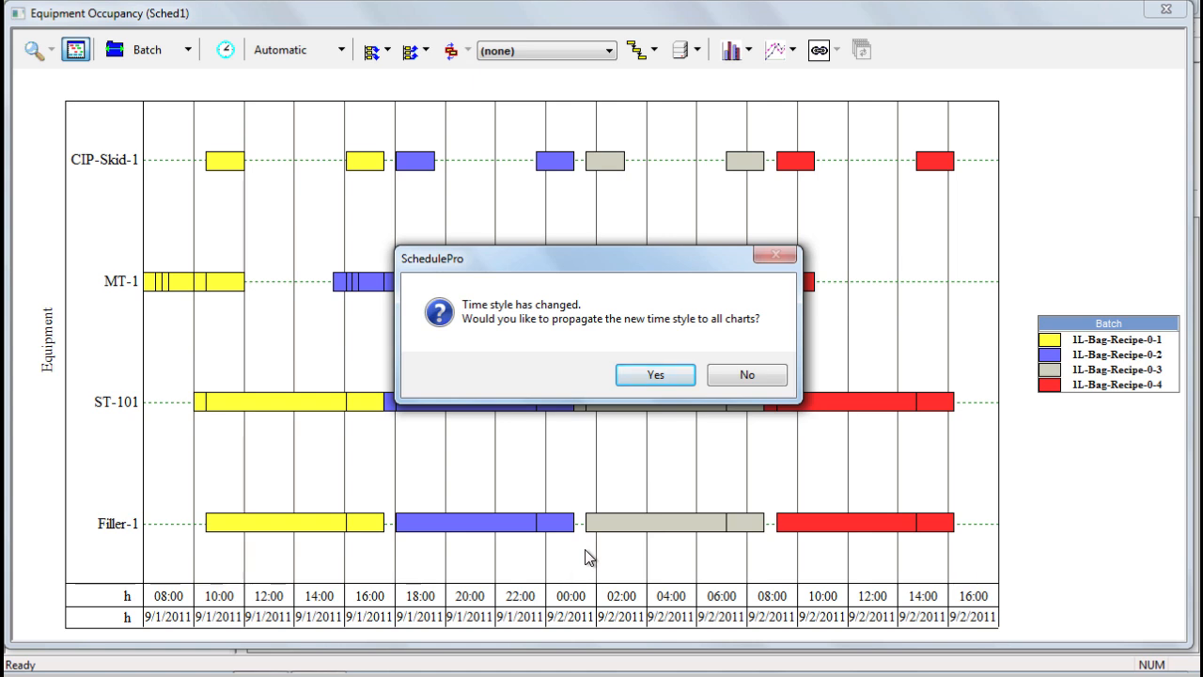
- Propagate the daily time scale to all charts, view batch 1L-Bag-Recipe-0-1's details unchanged, and close the chart
left_click(658, 376)
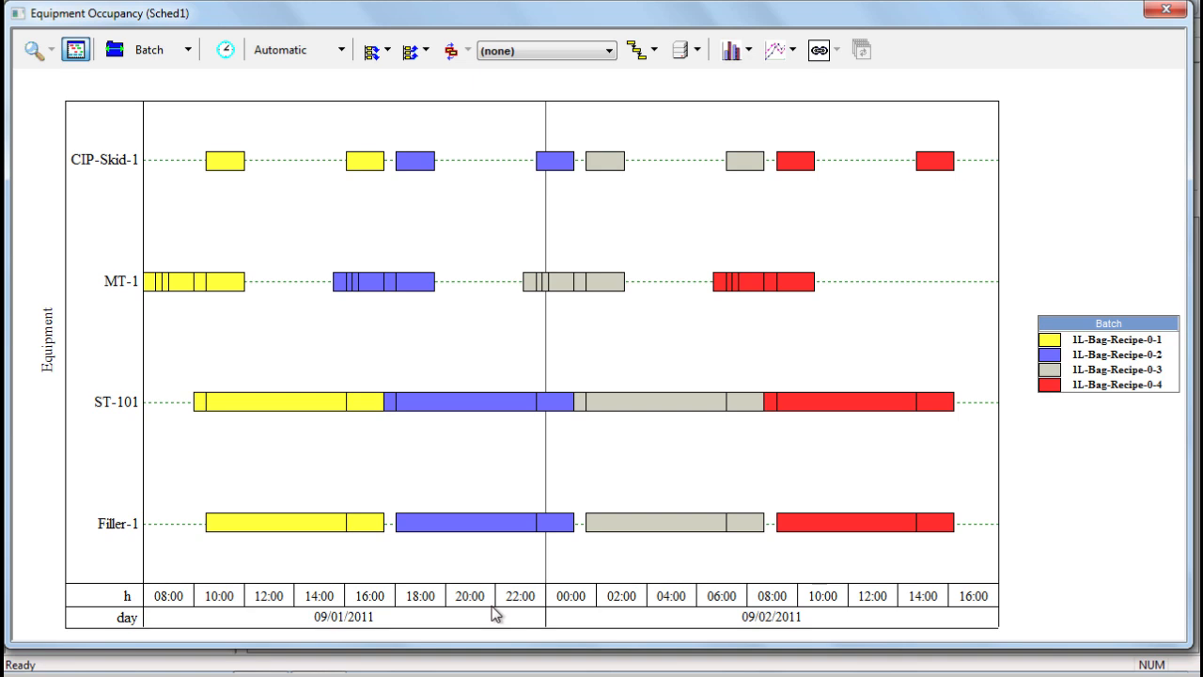
double_click(1053, 343)
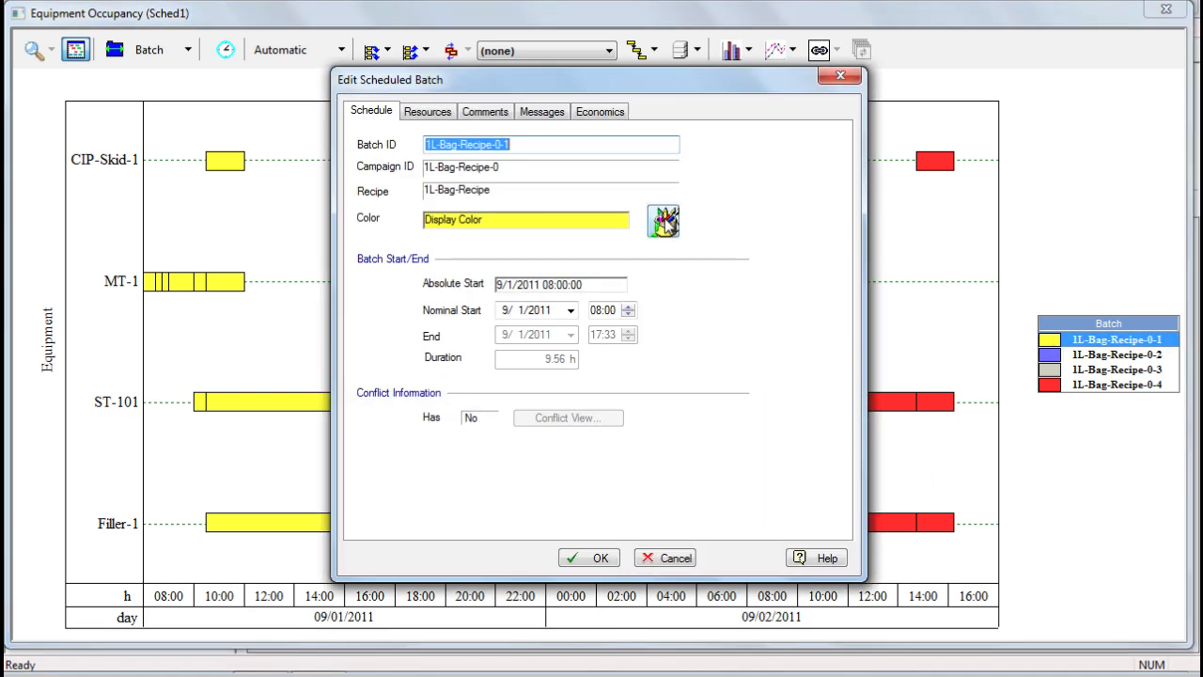
left_click(642, 558)
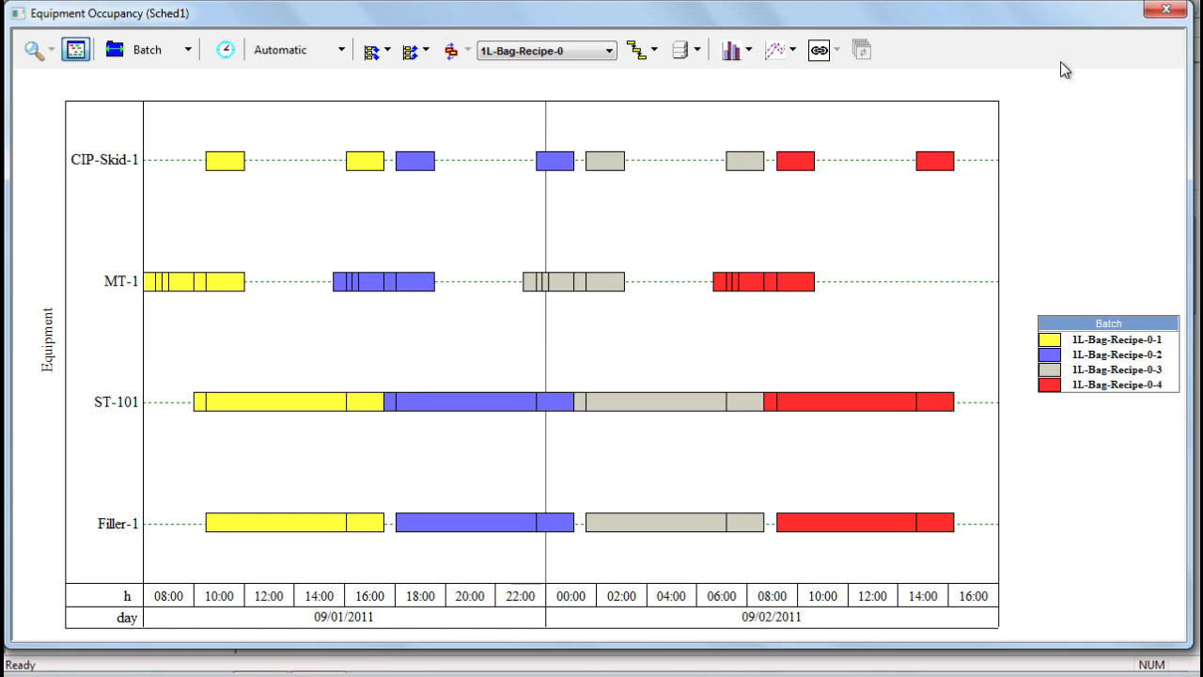
left_click(1162, 16)
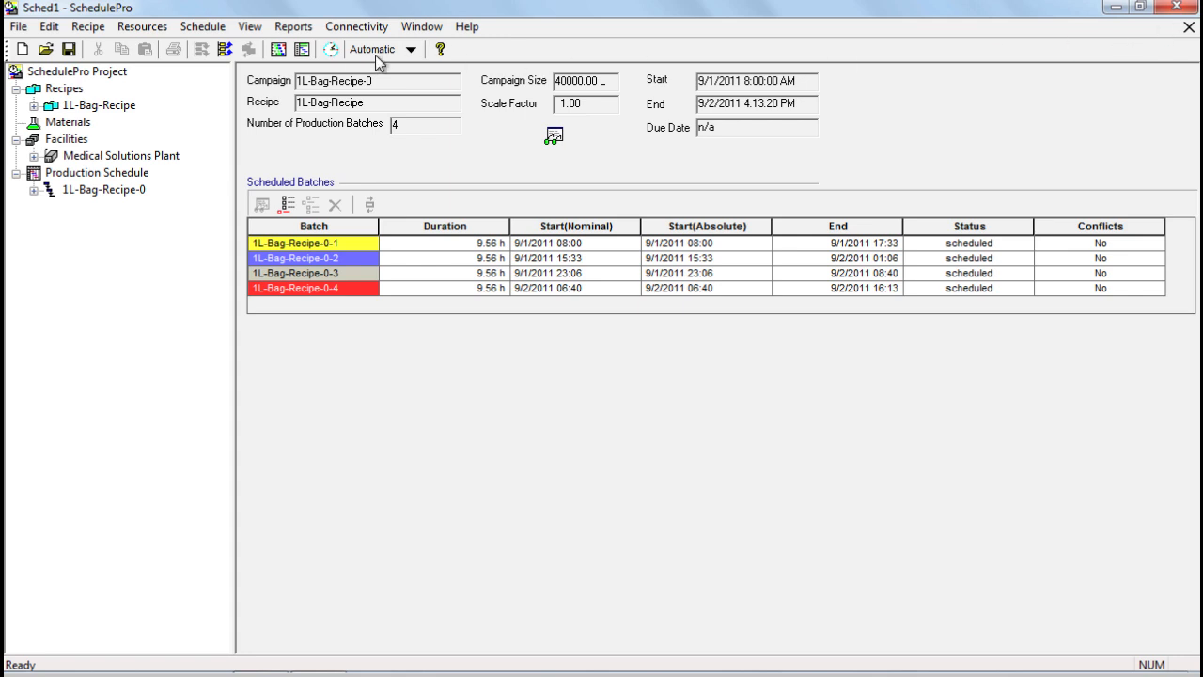
left_click(302, 51)
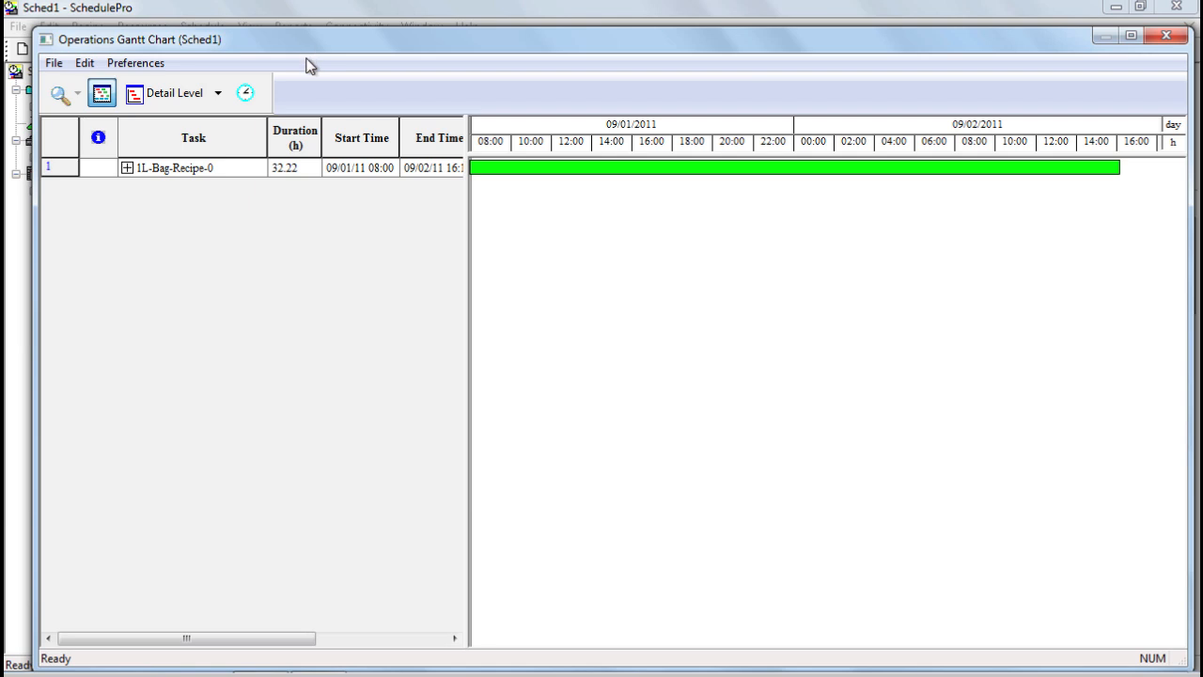
left_click(218, 93)
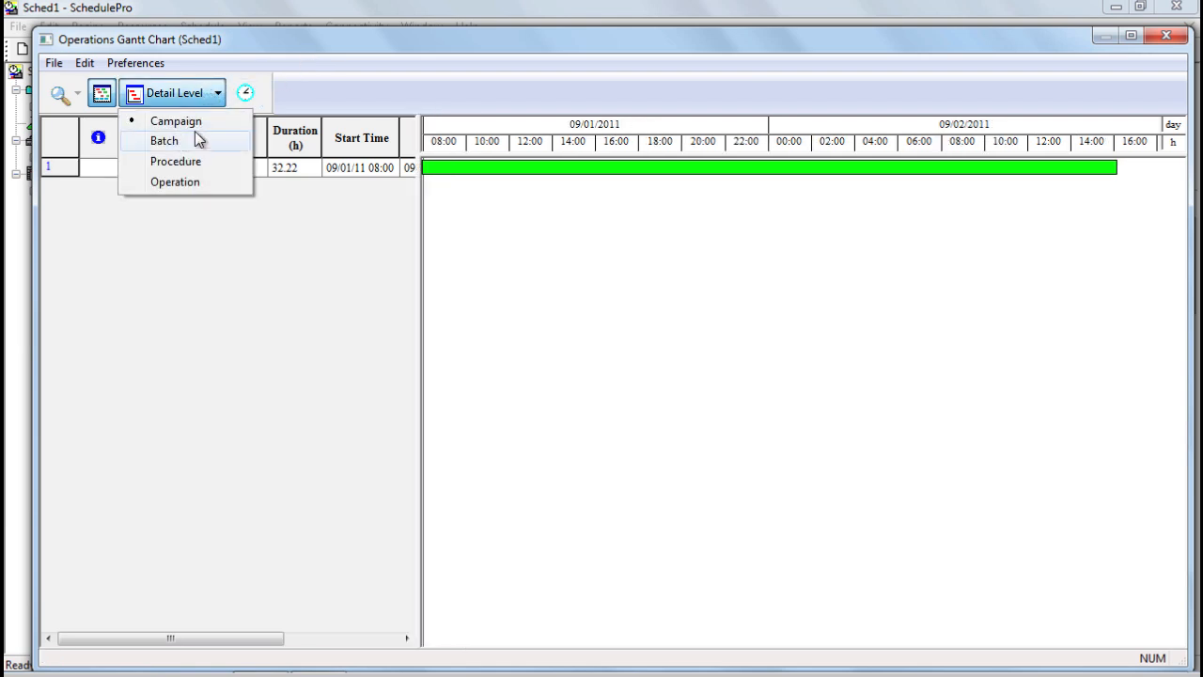
left_click(198, 98)
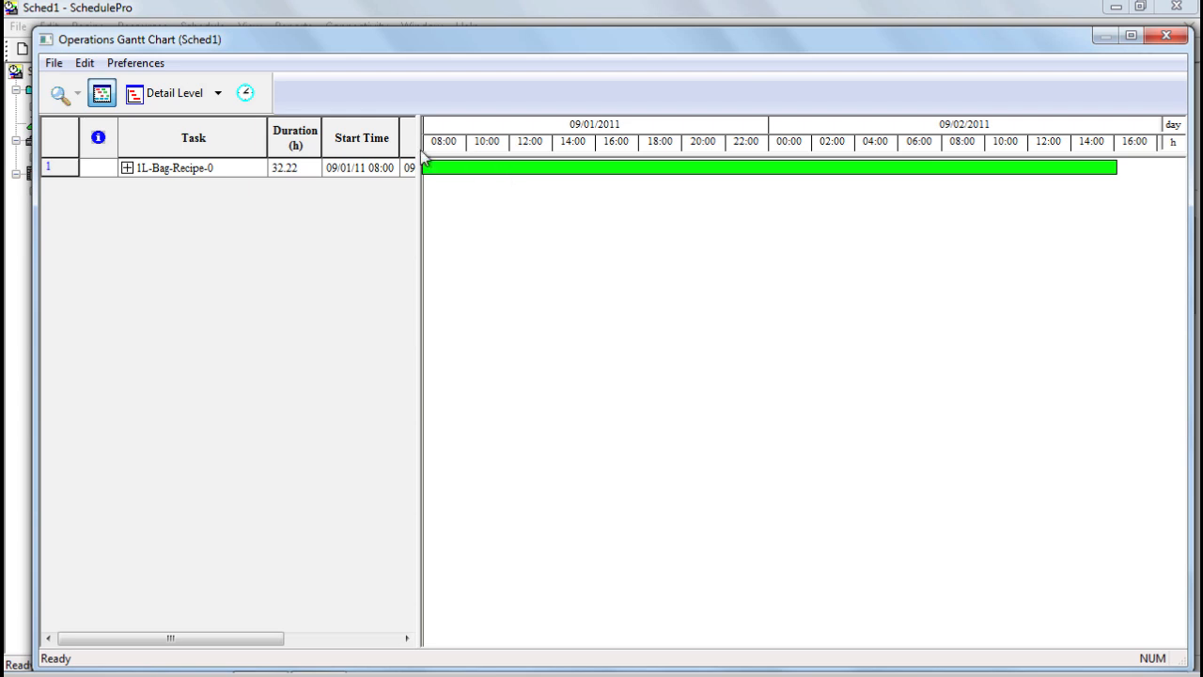
left_click(215, 100)
left_click(209, 145)
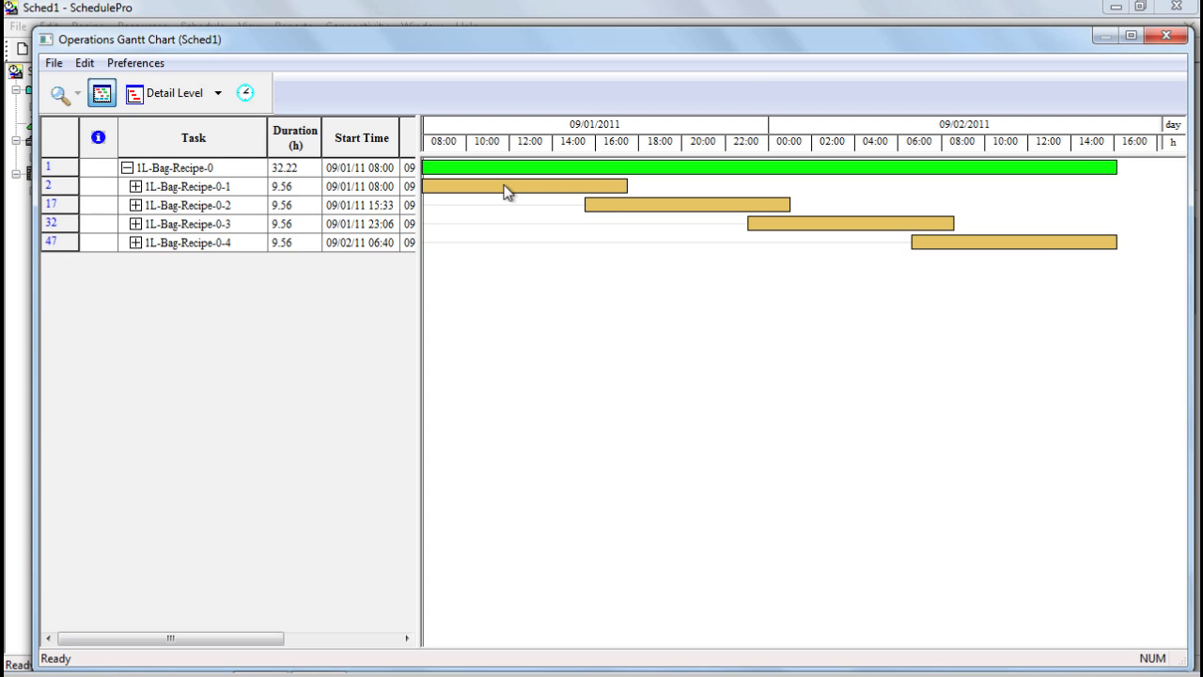
left_click(209, 99)
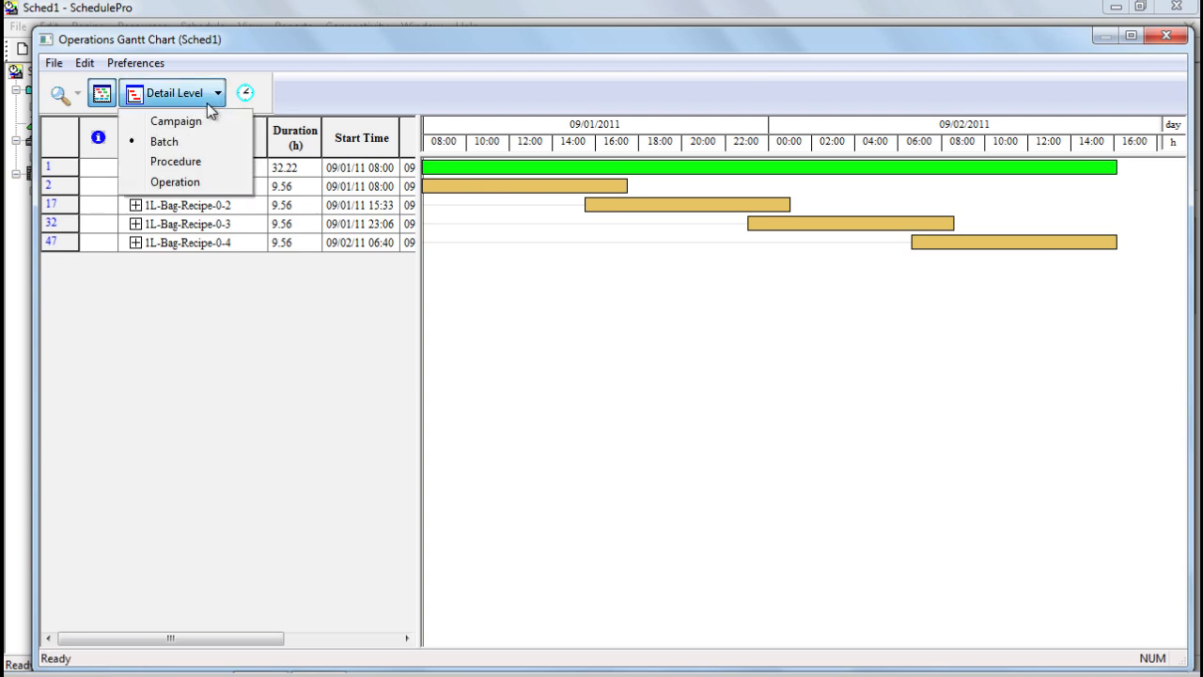
left_click(199, 159)
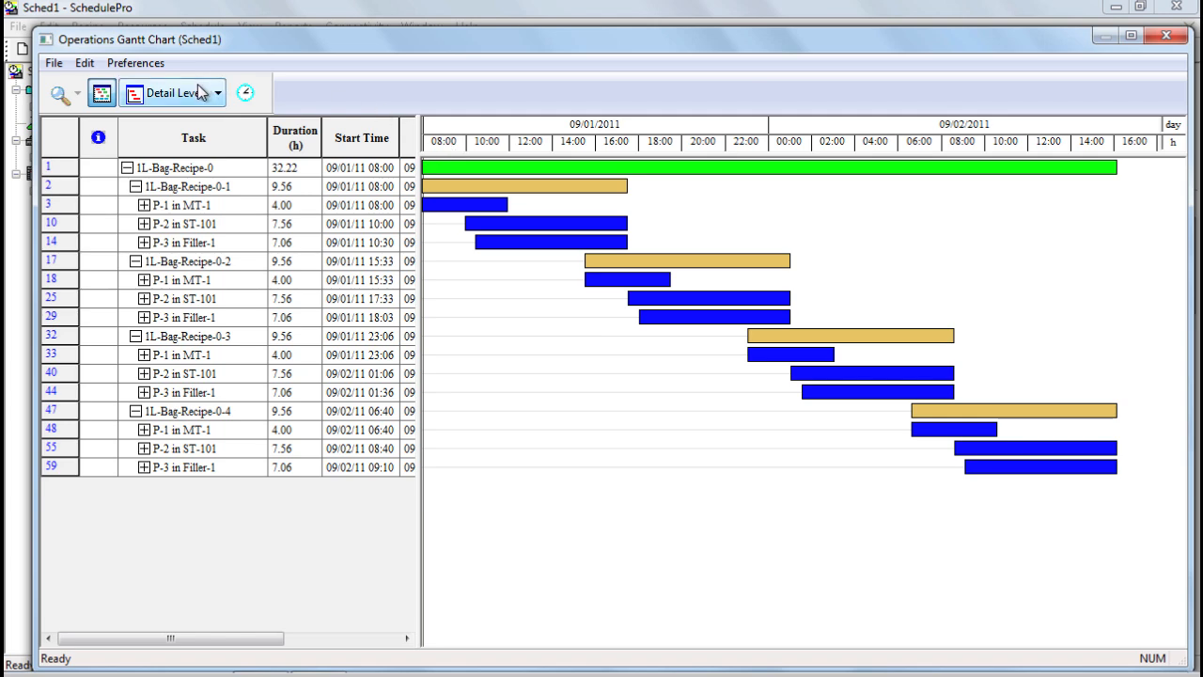
left_click(188, 92)
left_click(197, 182)
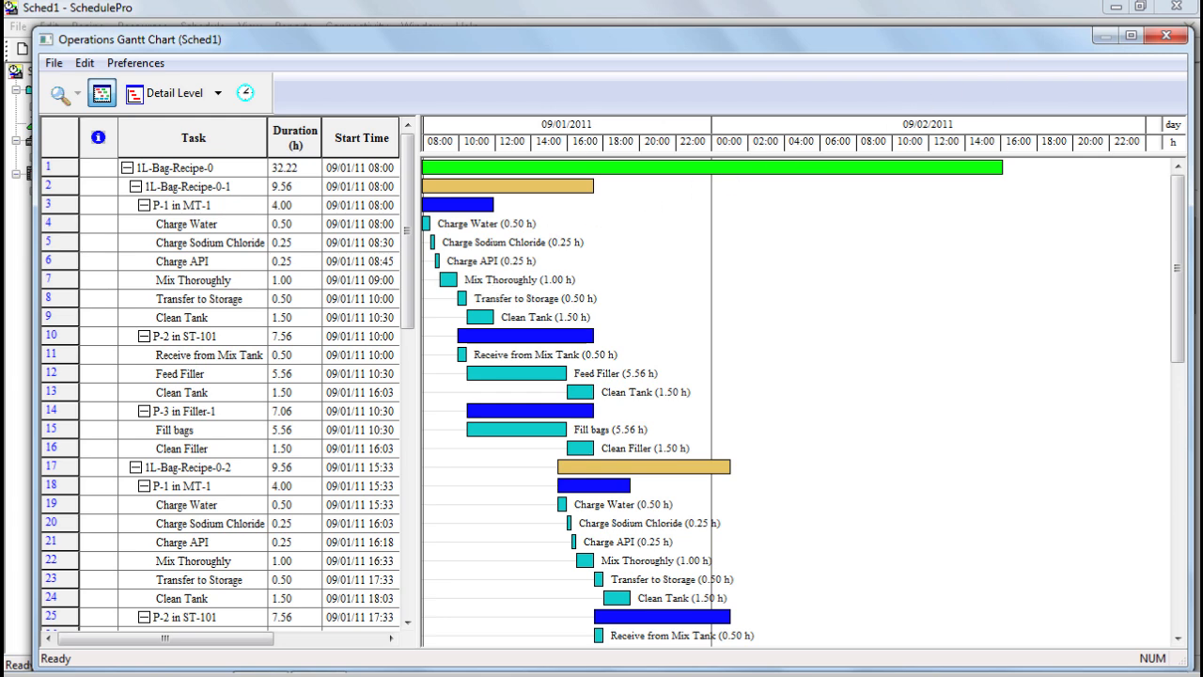
left_click(1171, 36)
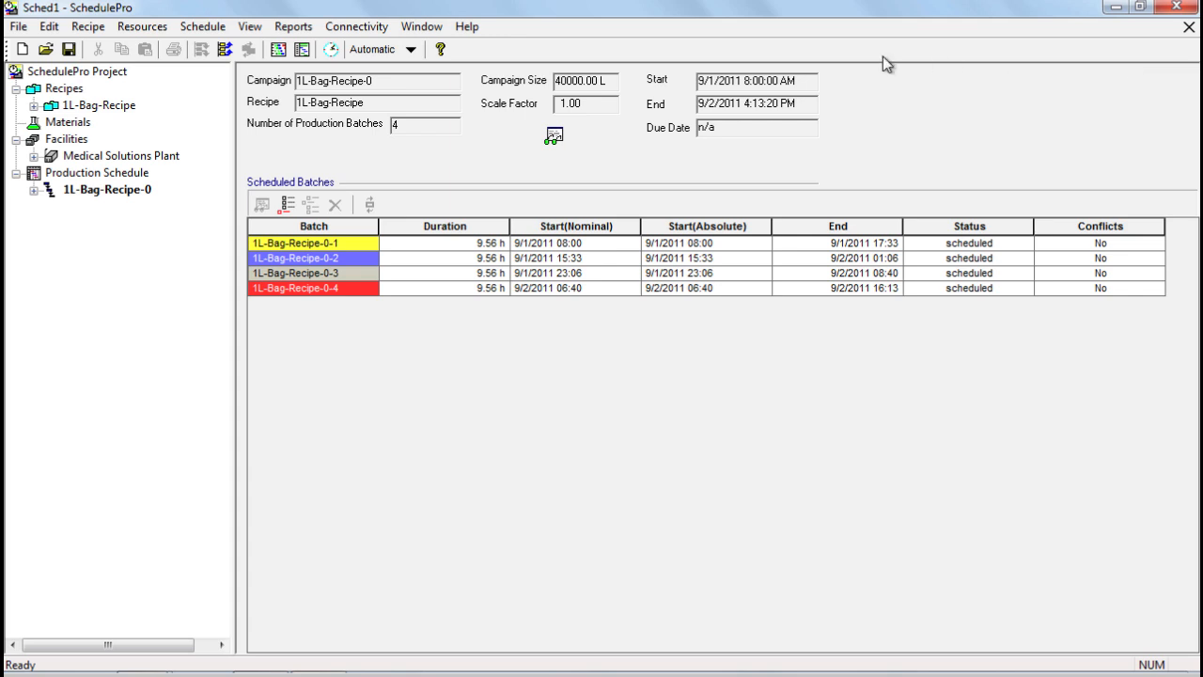
left_click(250, 28)
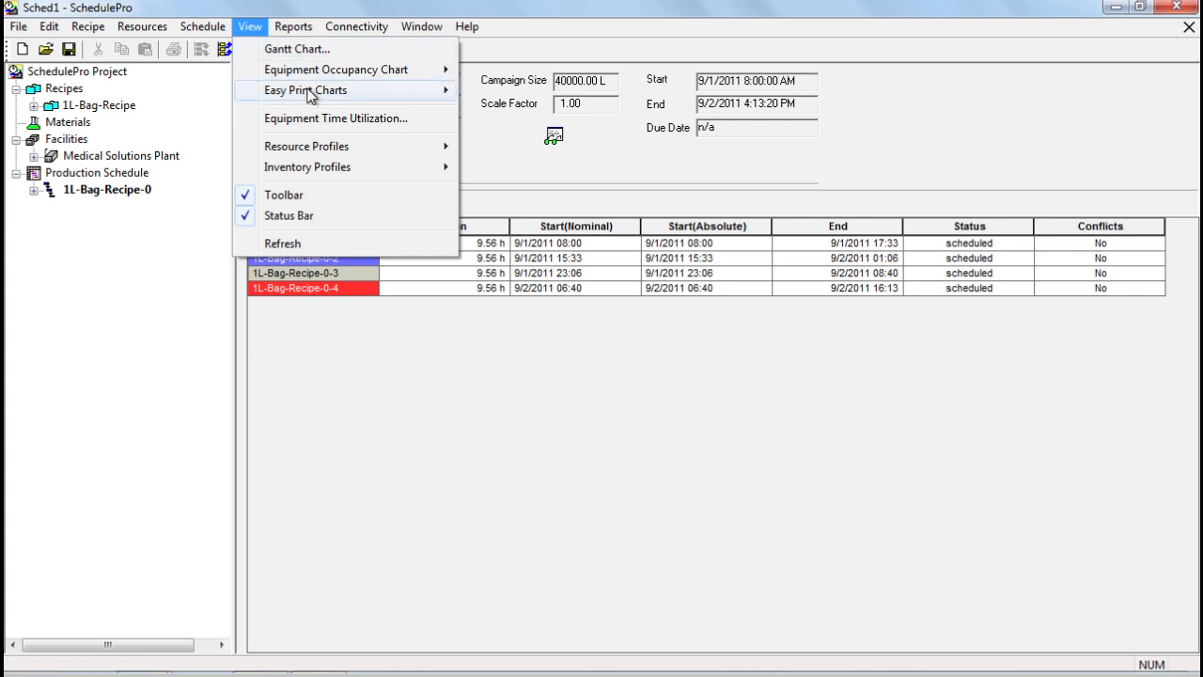
left_click(317, 118)
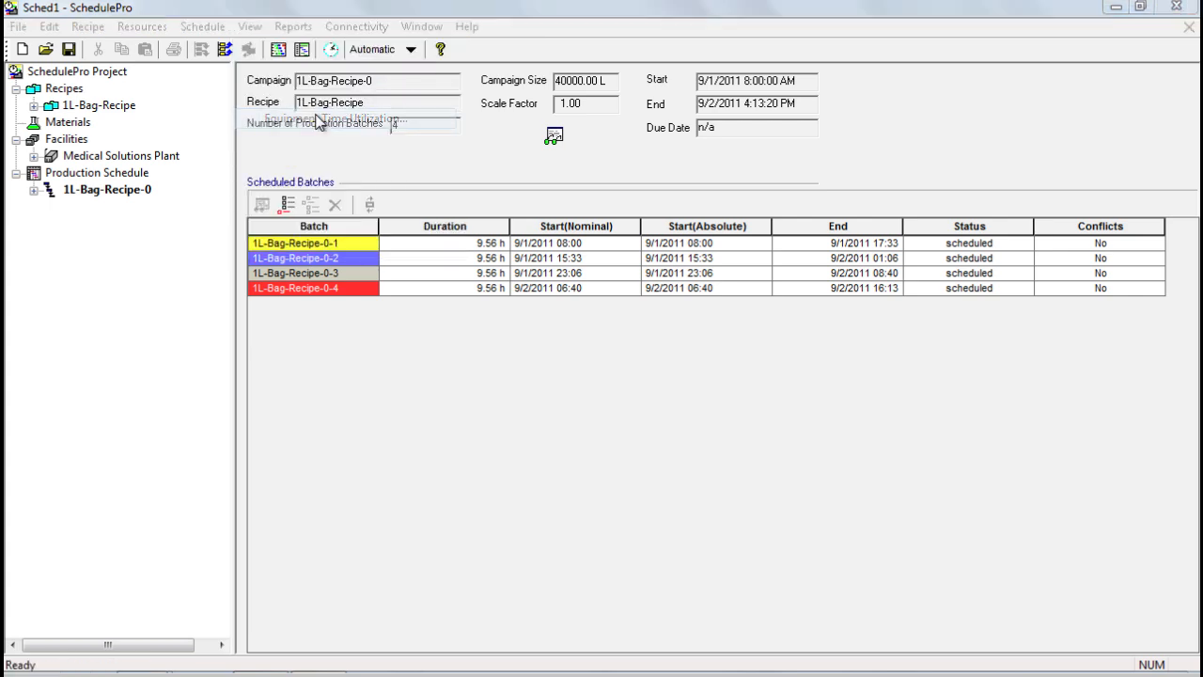
left_click_drag(246, 30, 492, 82)
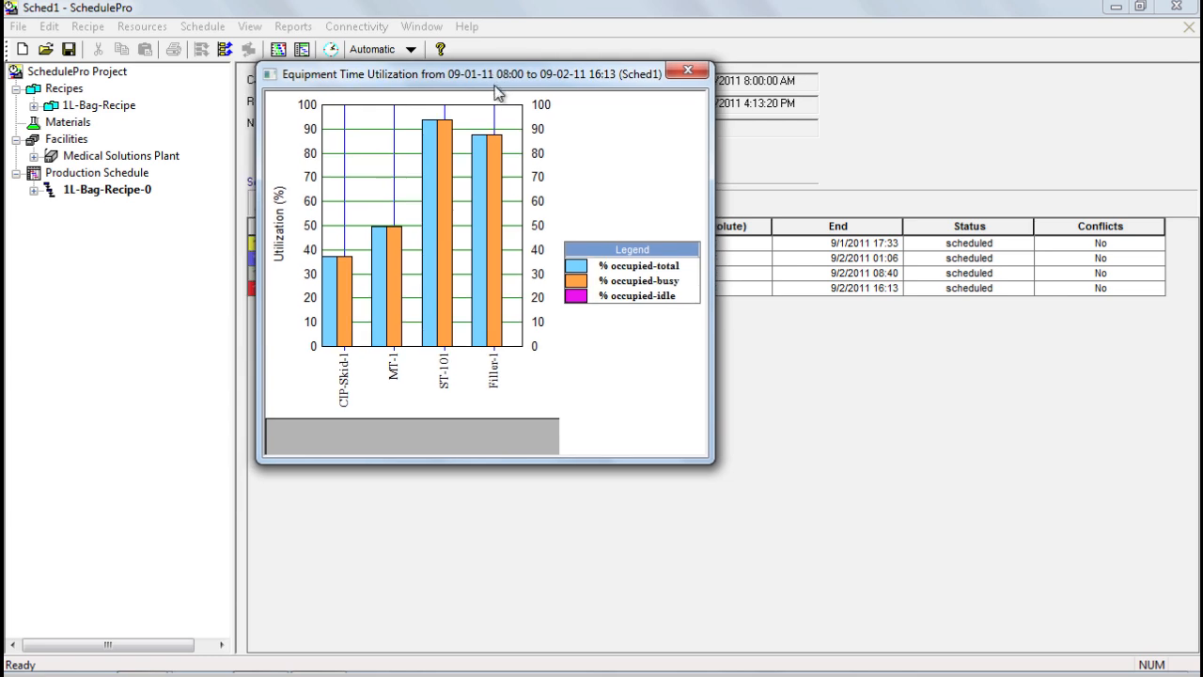
left_click_drag(712, 460, 802, 536)
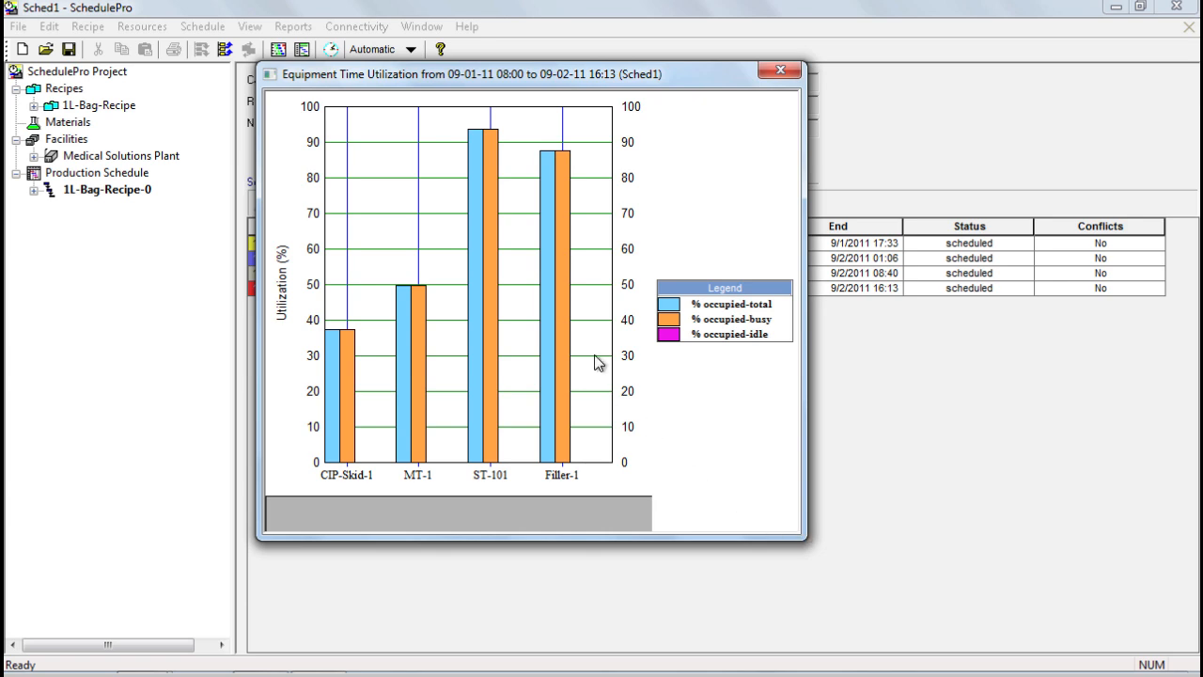
mouse_move(481, 155)
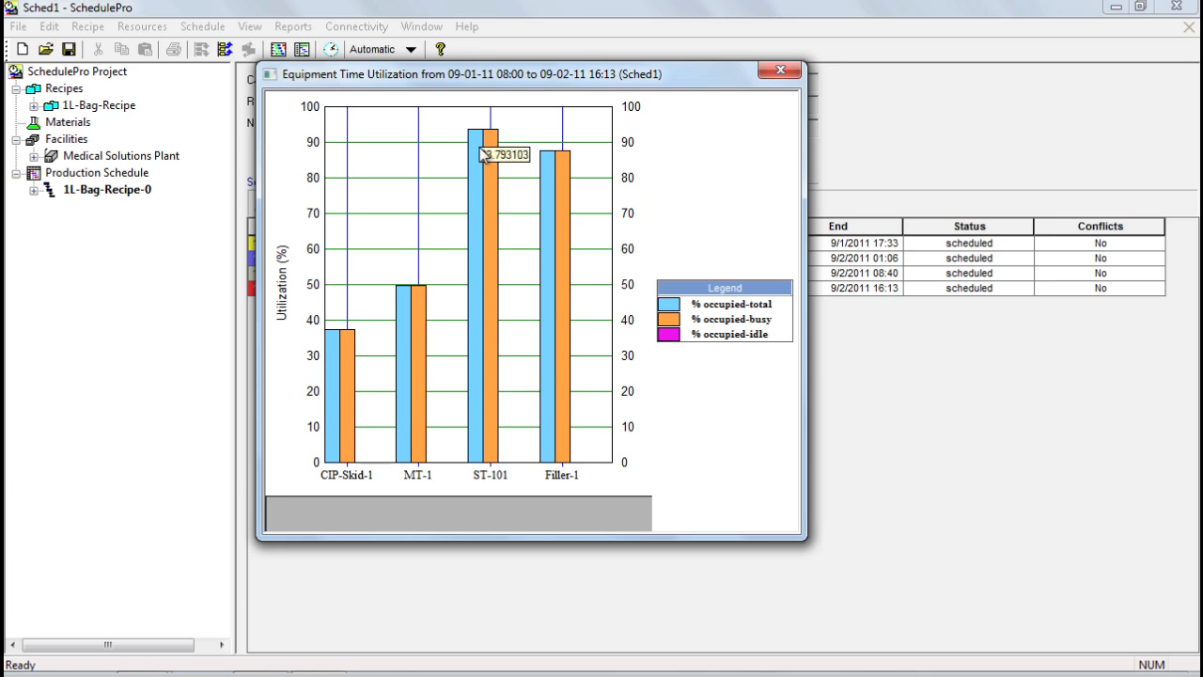
left_click(780, 71)
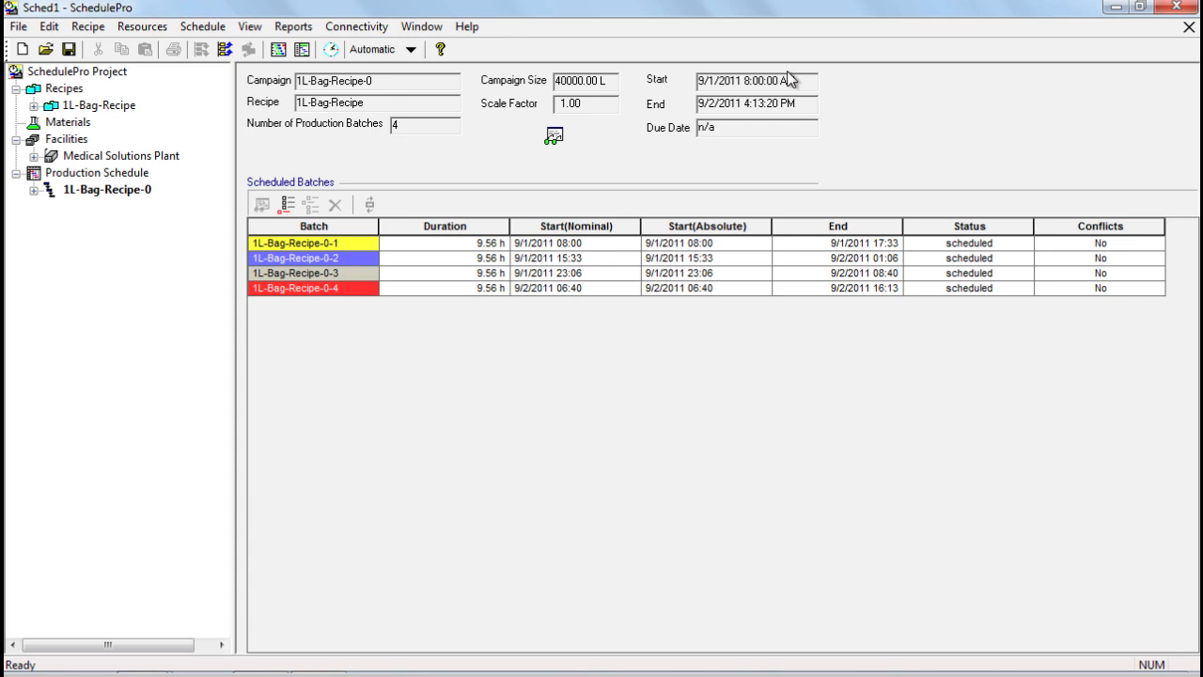
- Review the 1L-Bag-Recipe-0 campaign's start-time options (9/1/2011 08:00 to 9/2/2011 16:13) without changes
left_click(94, 173)
double_click(290, 252)
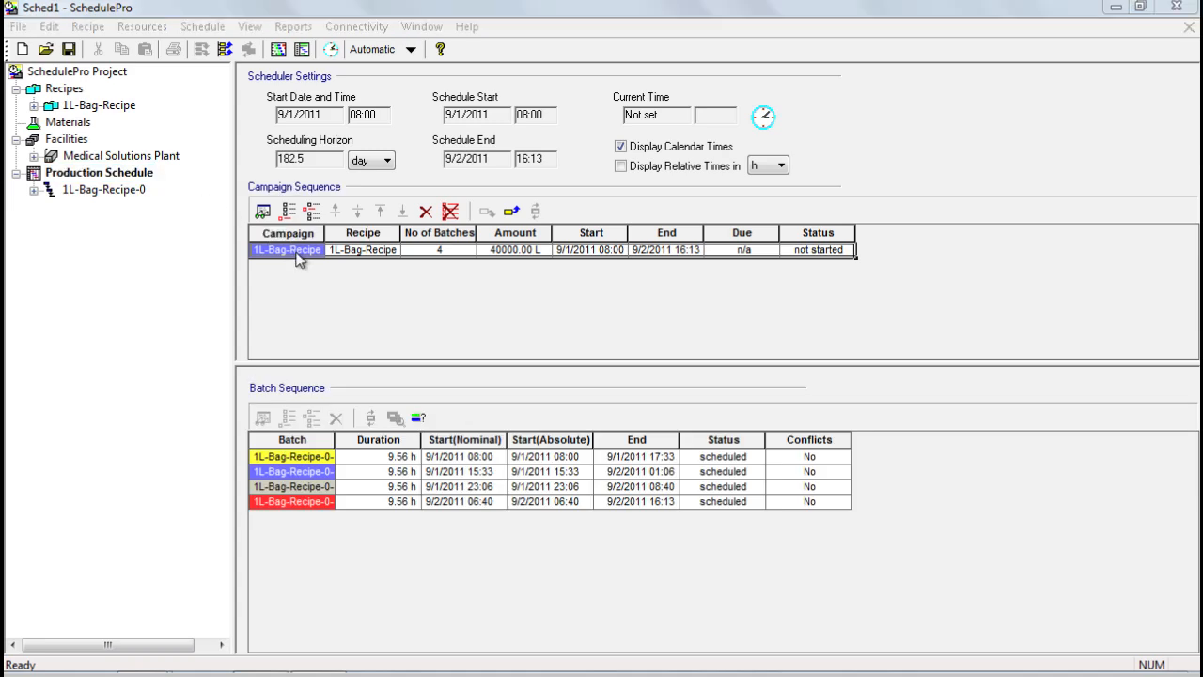
left_click(519, 73)
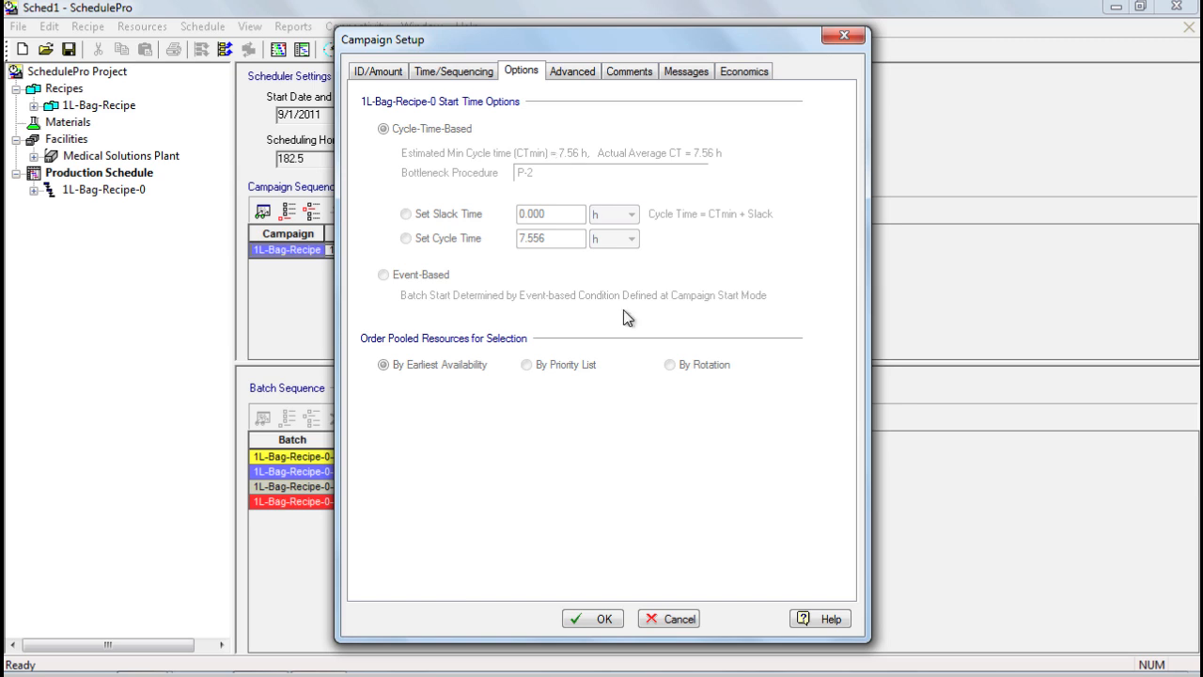
left_click(679, 620)
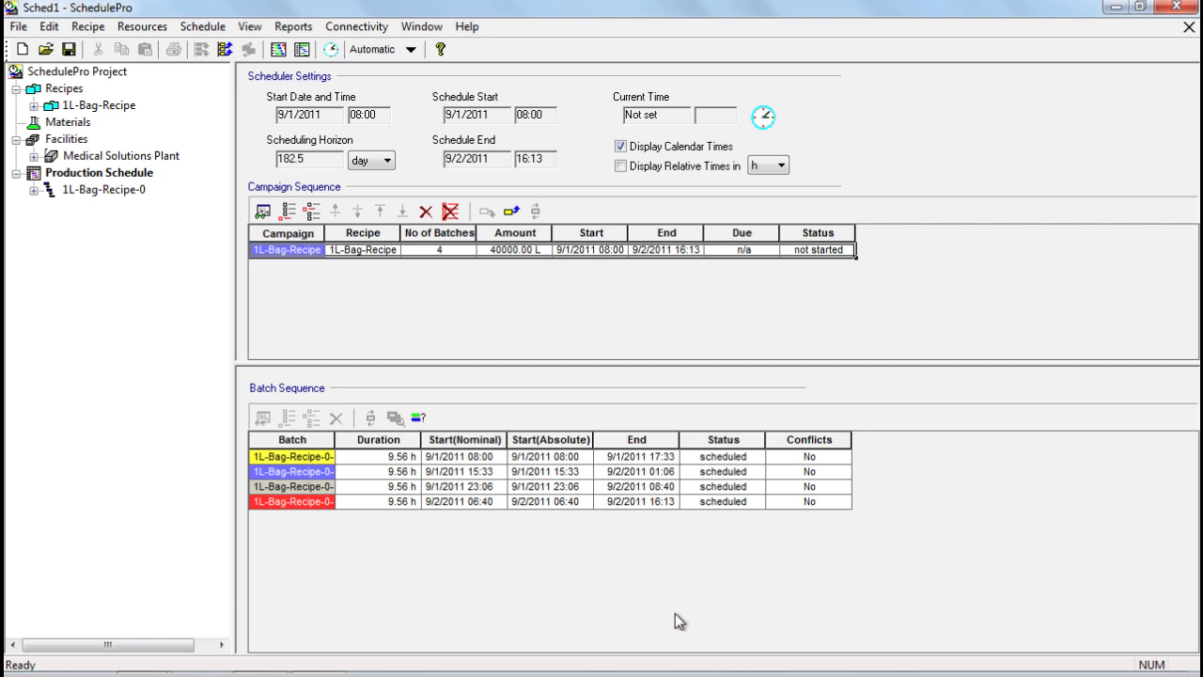
- Clear all four scheduled batches and show the Medical Solutions Plant's four-unit equipment list
left_click(222, 51)
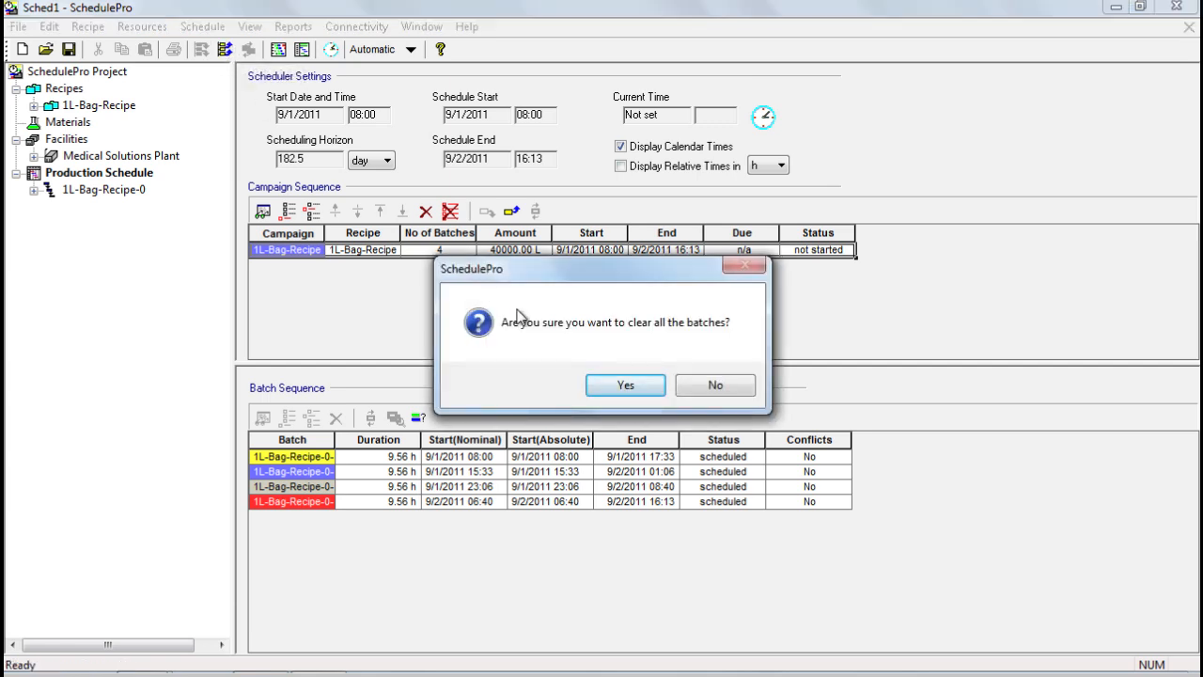
left_click(612, 383)
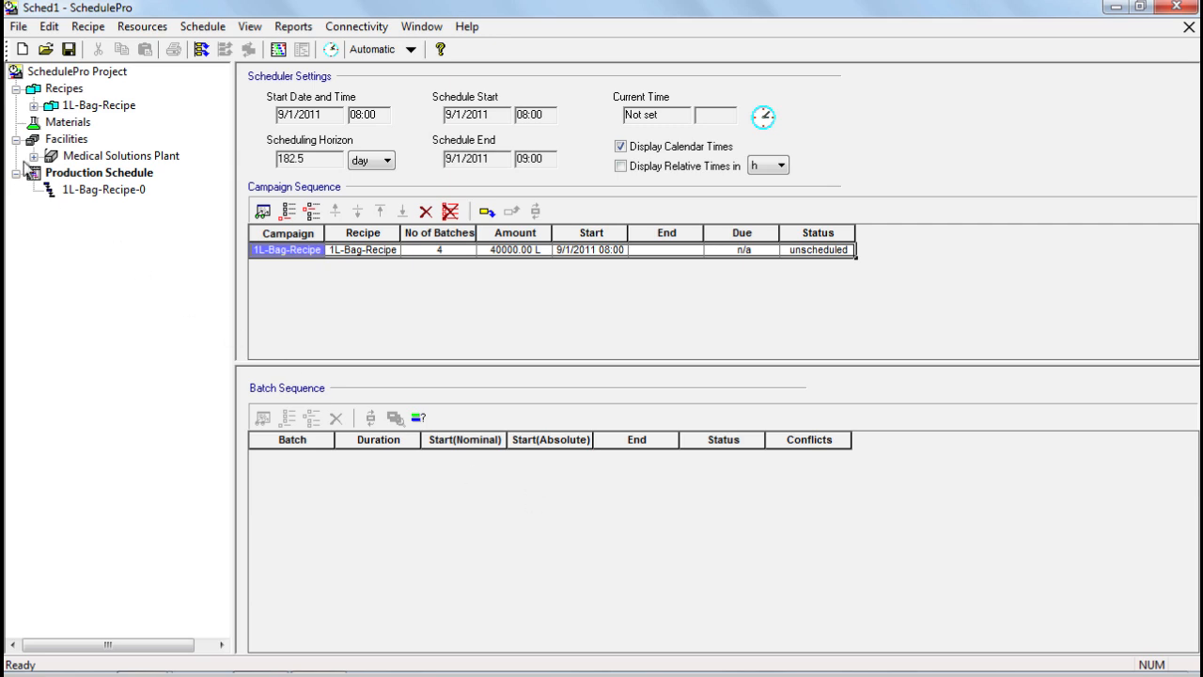
left_click(39, 156)
left_click(109, 225)
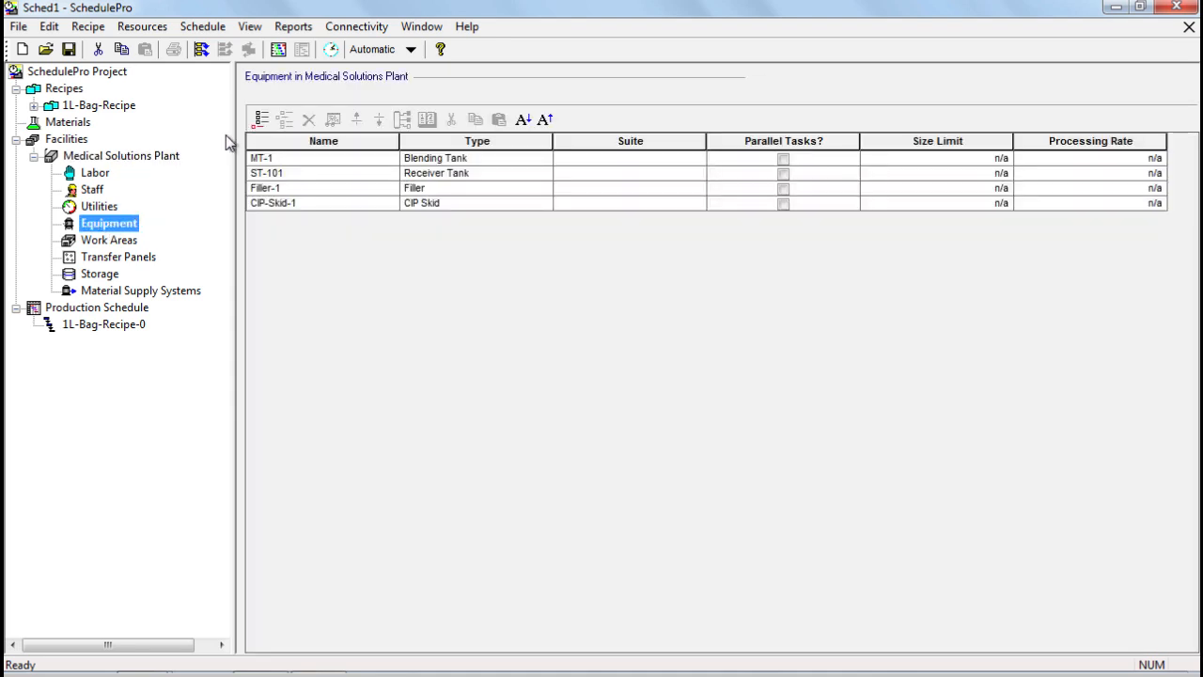
- Add equipment ST-102 with type Receiver Tank
left_click(260, 120)
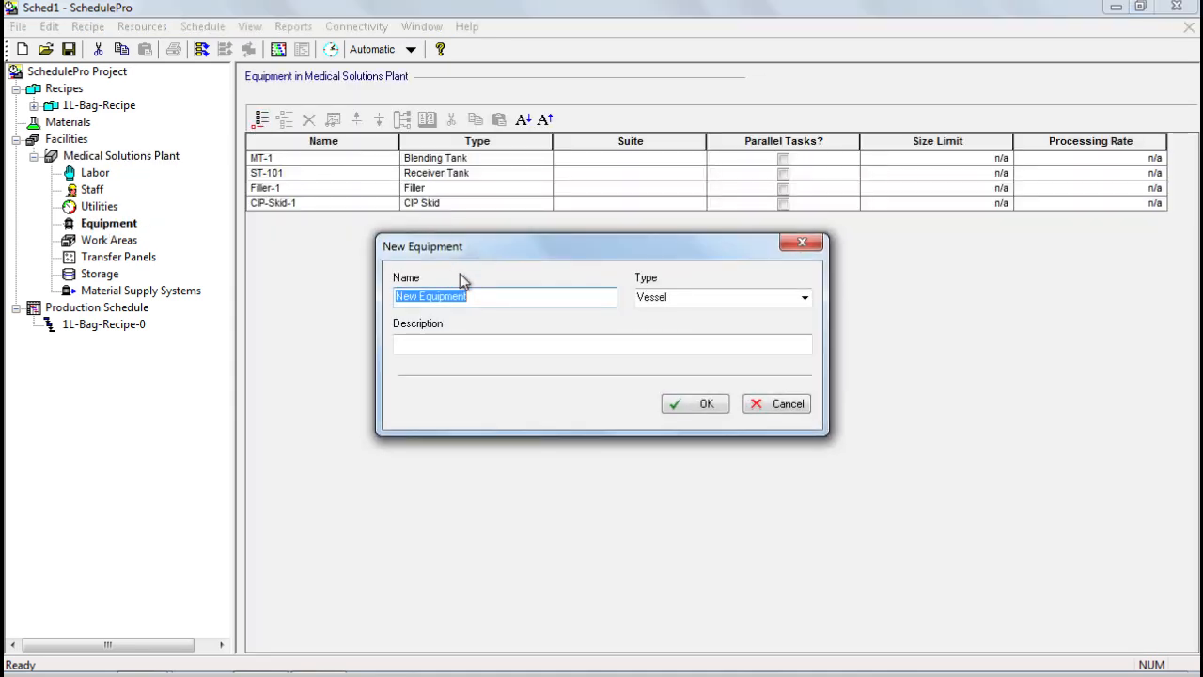
type("ST")
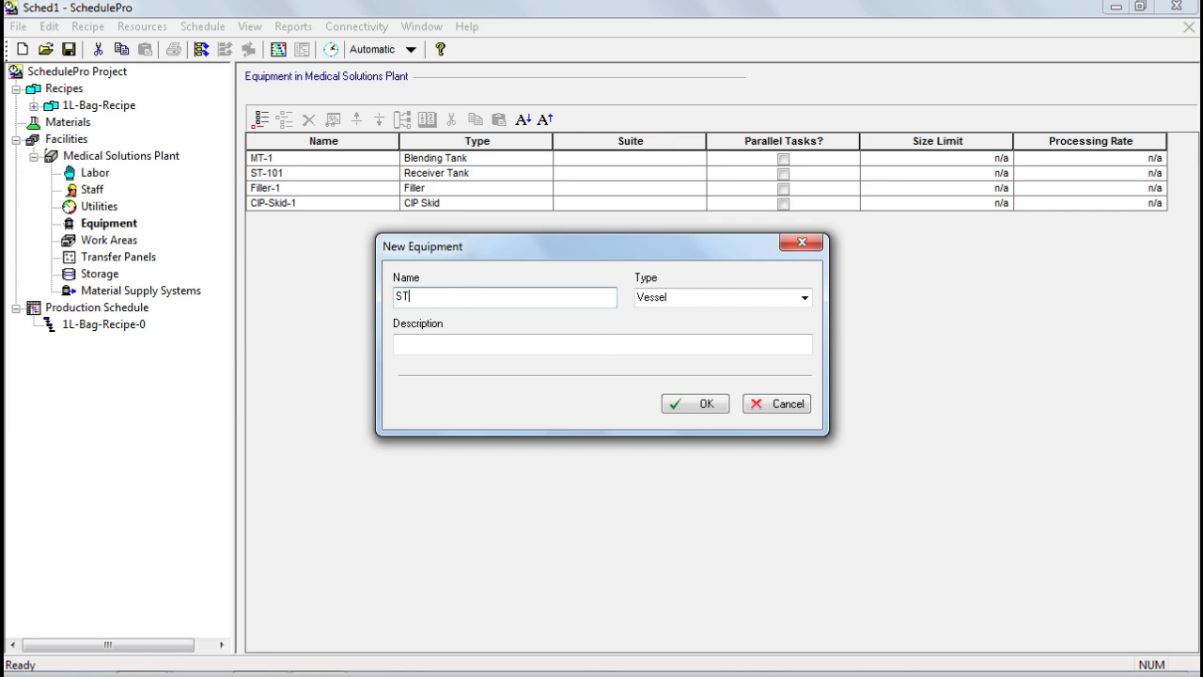
type("-102")
left_click(805, 298)
left_click(700, 351)
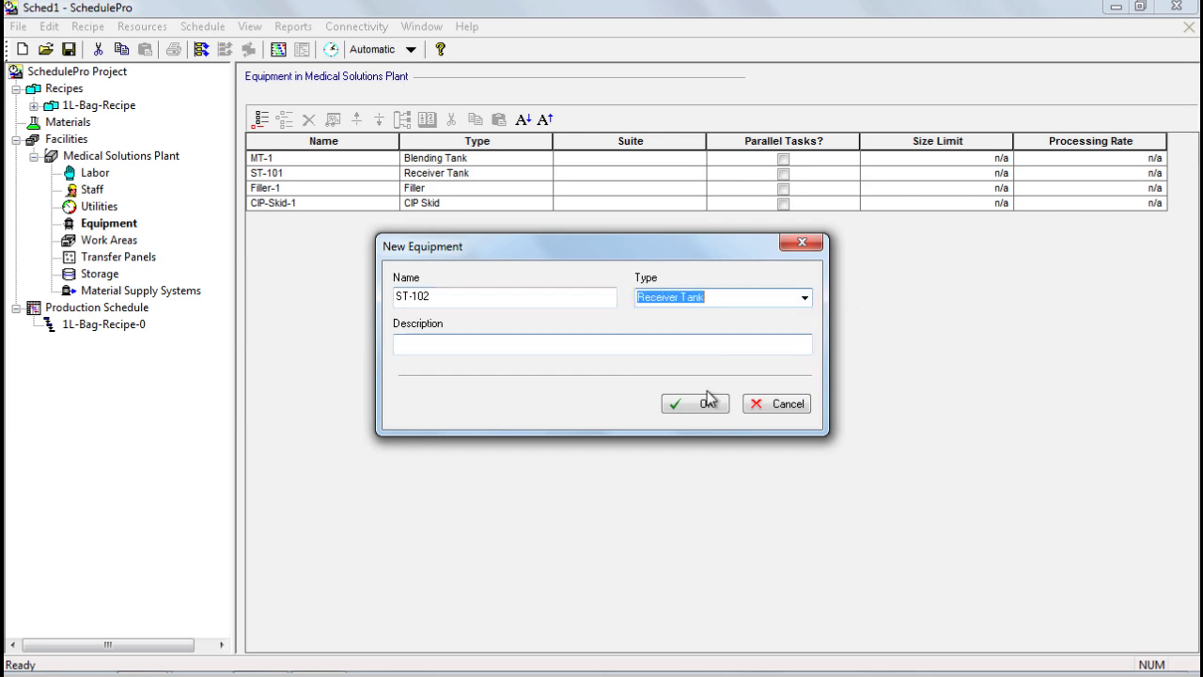
left_click(707, 403)
- Add equipment Filler-2 with type Filler
left_click(260, 118)
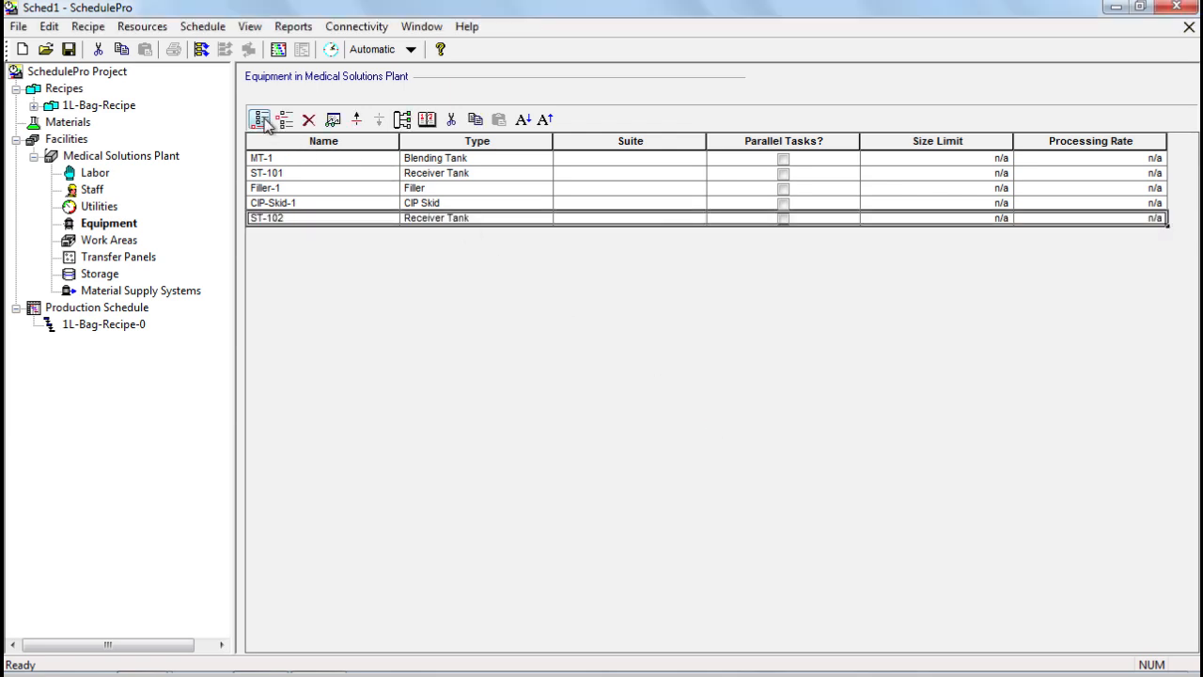
type("Fi")
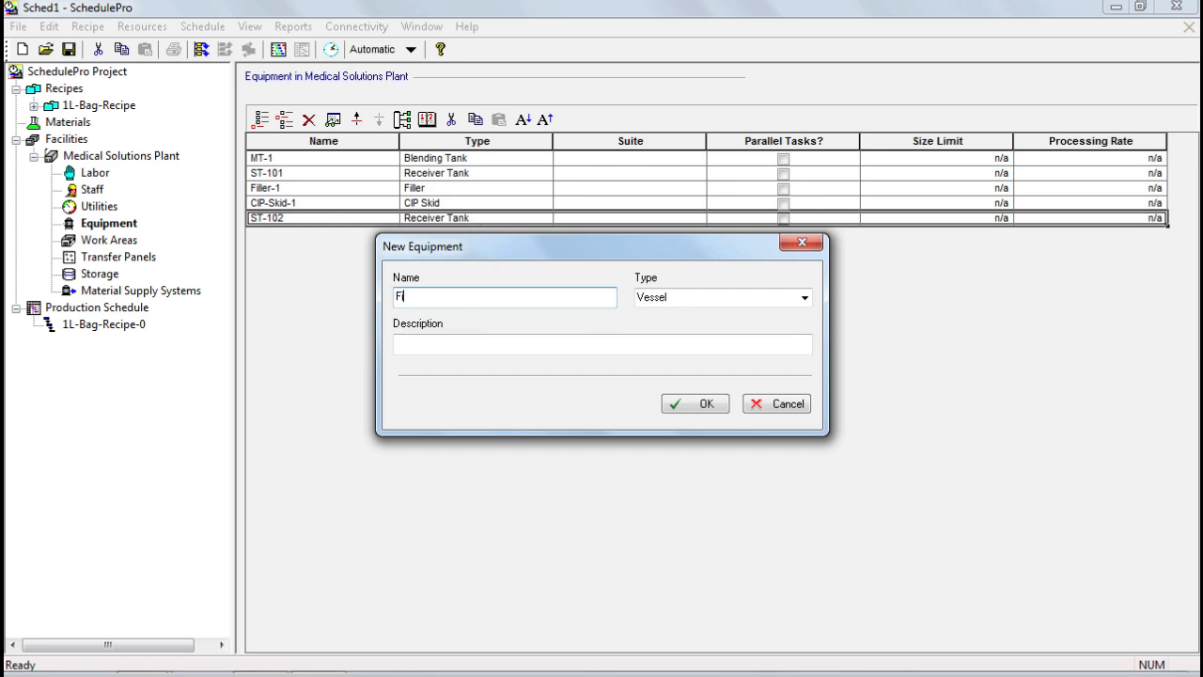
type("ller-2")
left_click(805, 298)
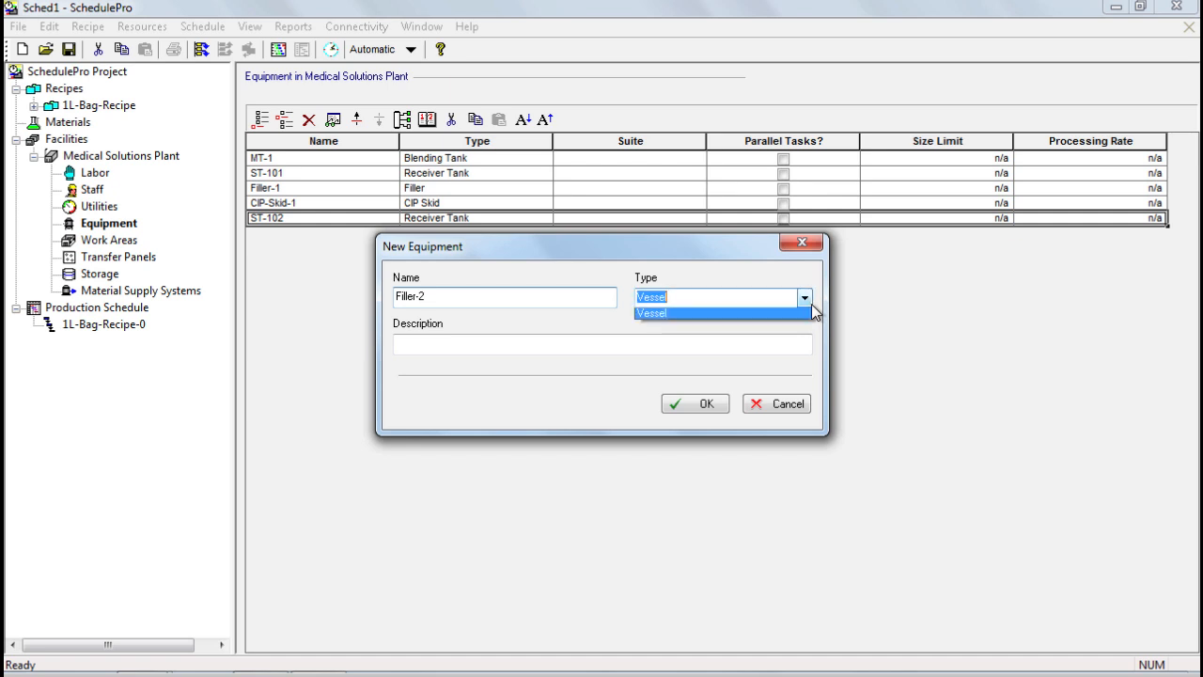
left_click(734, 332)
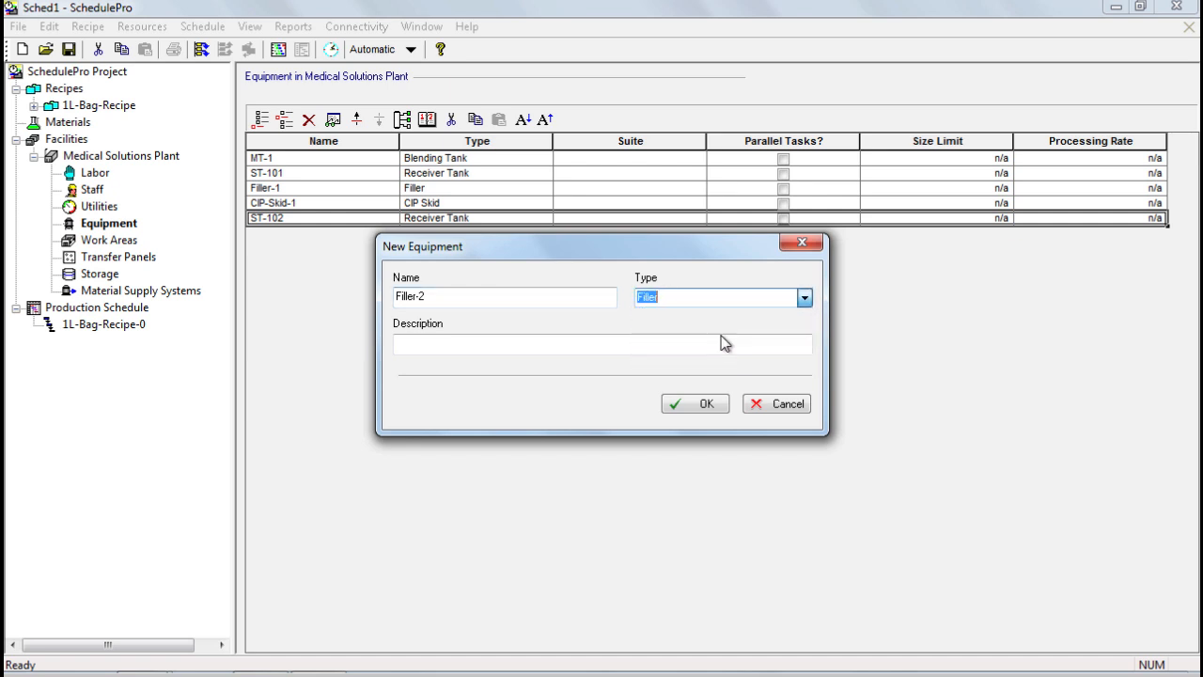
left_click(703, 404)
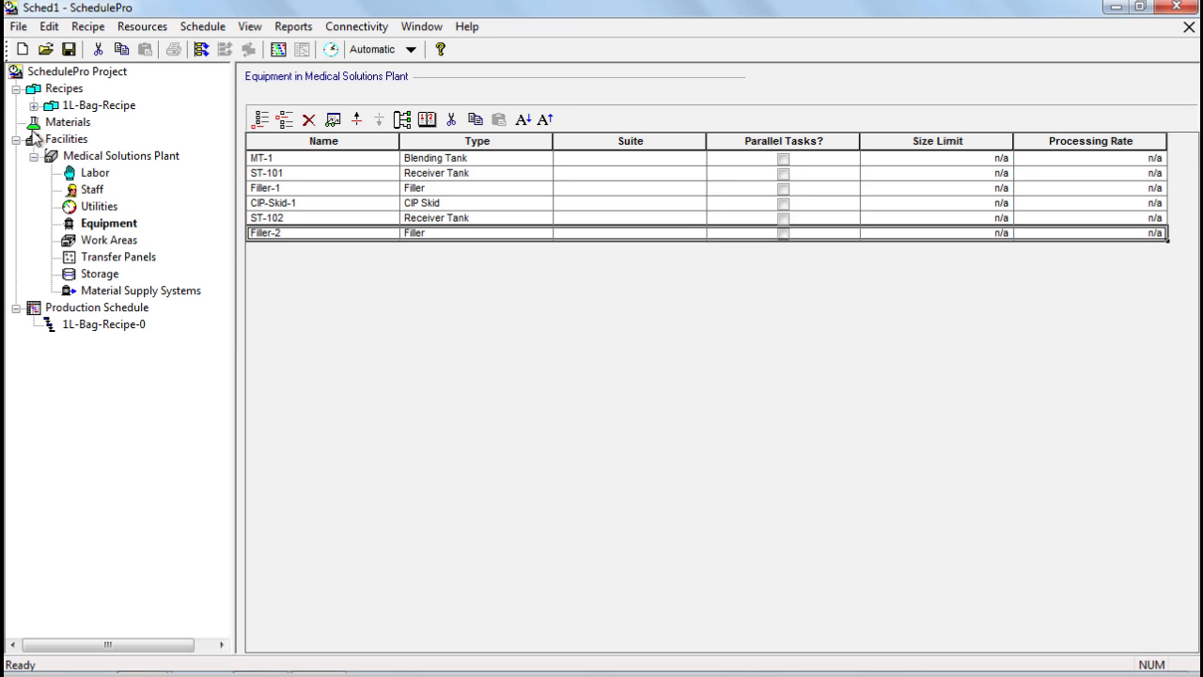
- Add ST-102 to P-2 Store's main equipment pool alongside ST-101
double_click(94, 105)
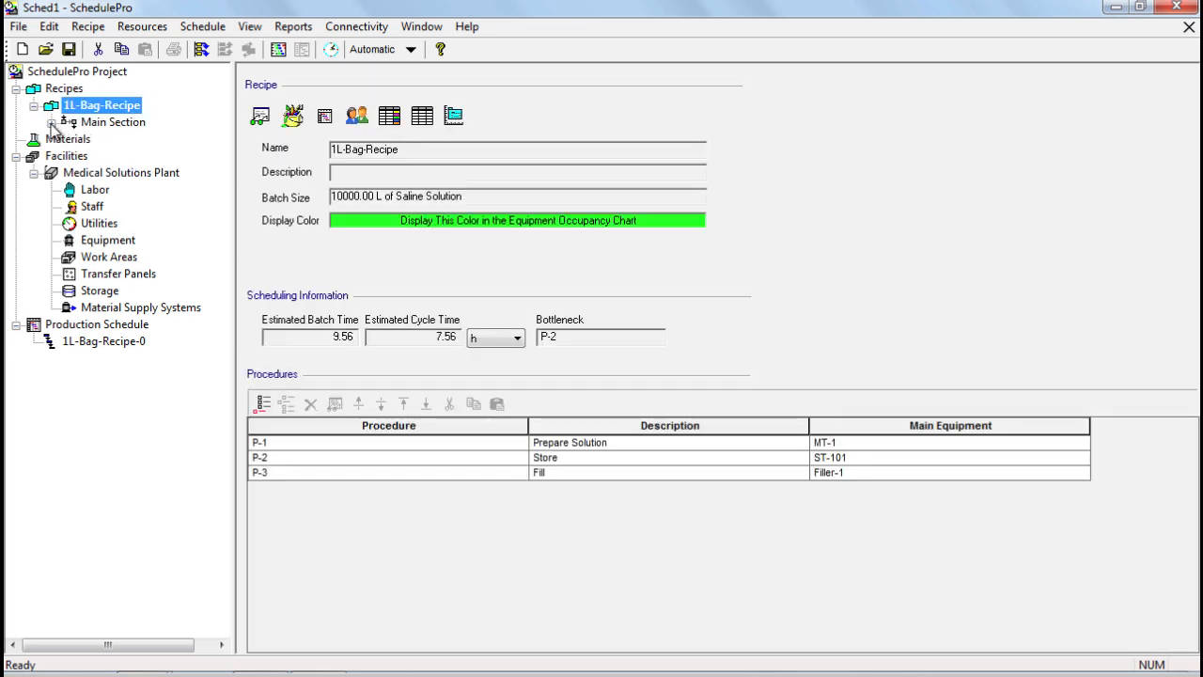
double_click(113, 123)
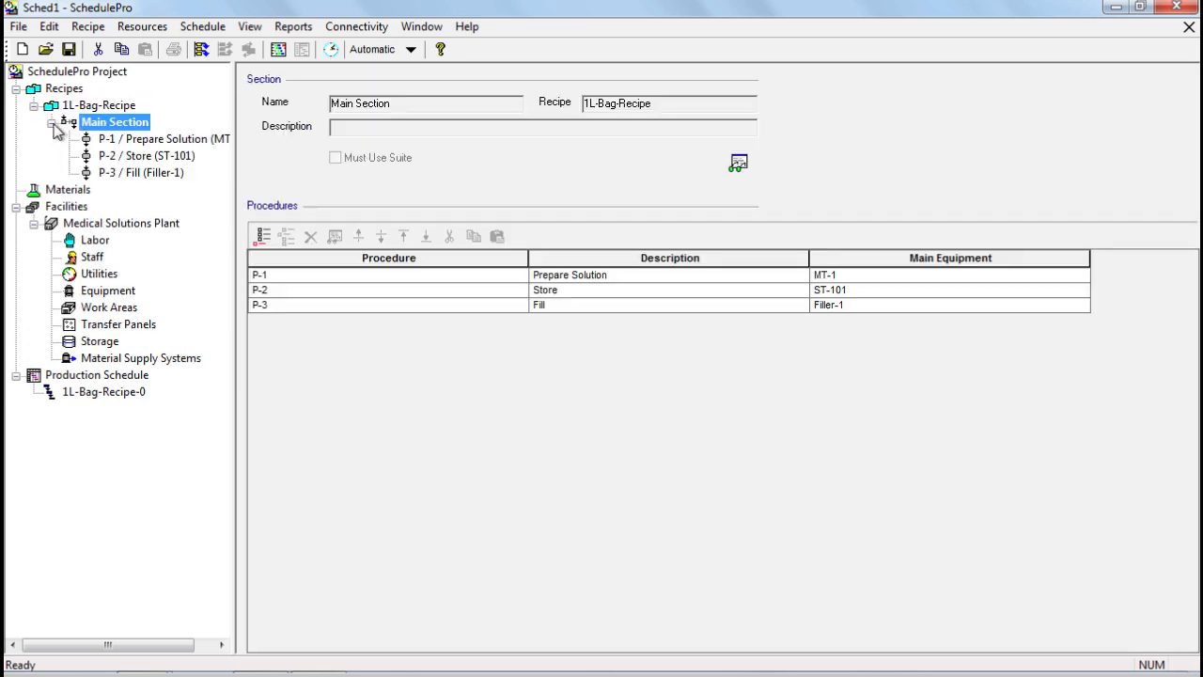
double_click(153, 160)
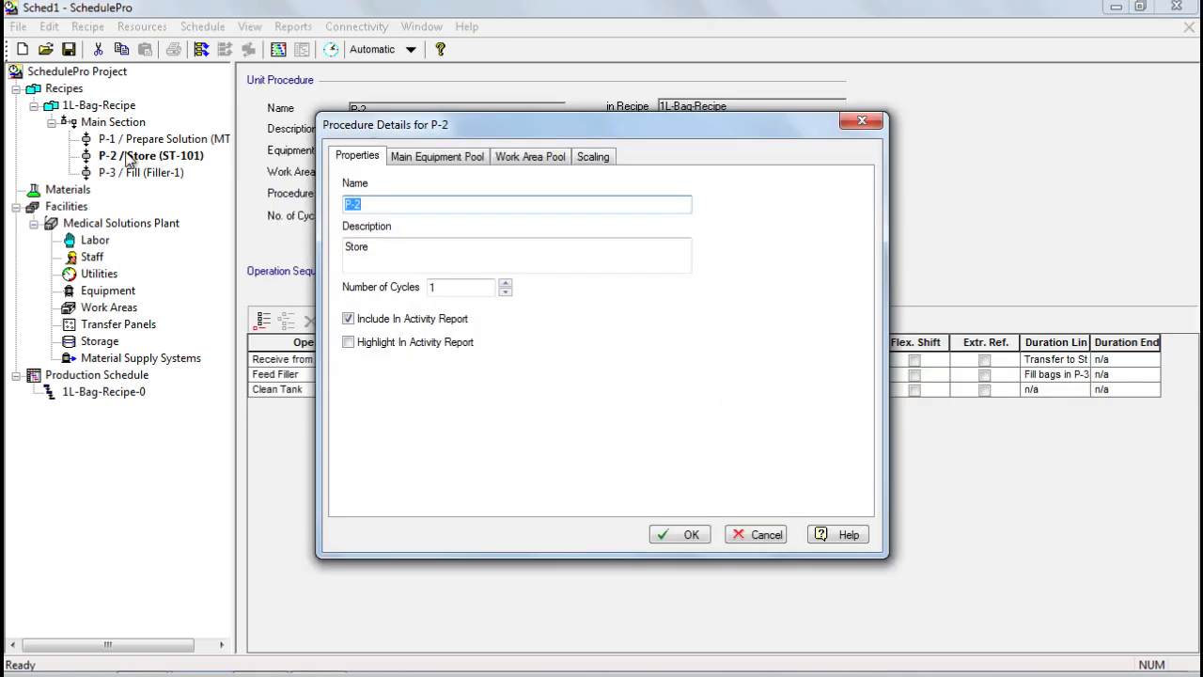
left_click(427, 157)
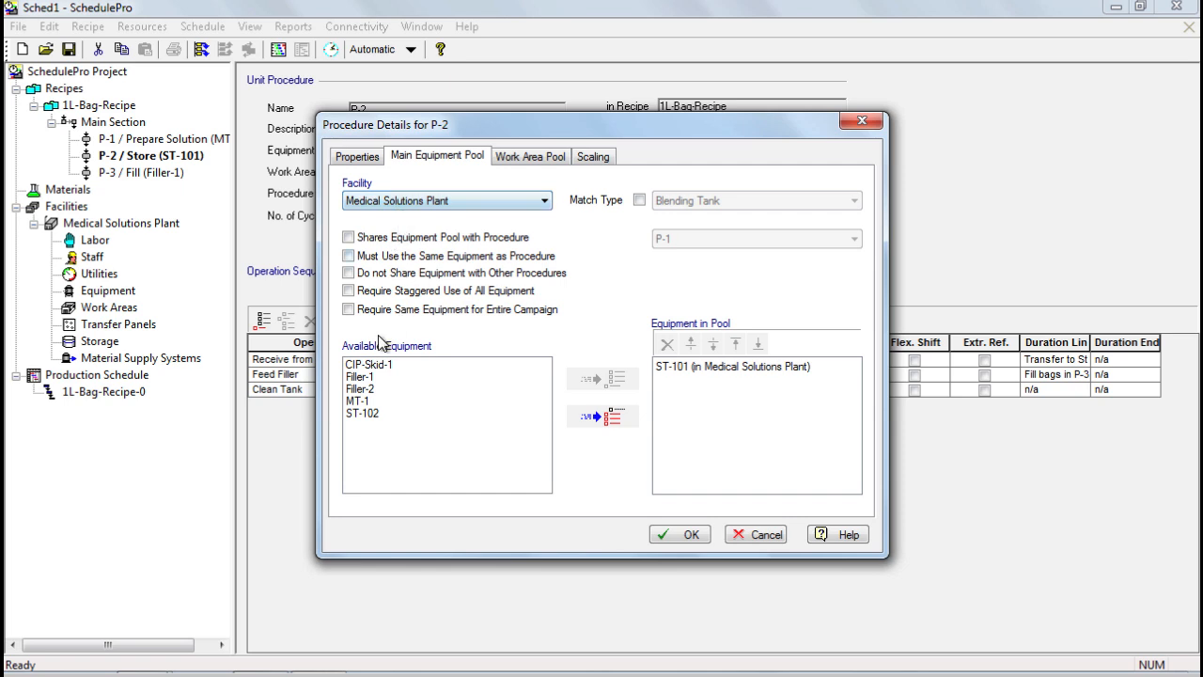
double_click(376, 413)
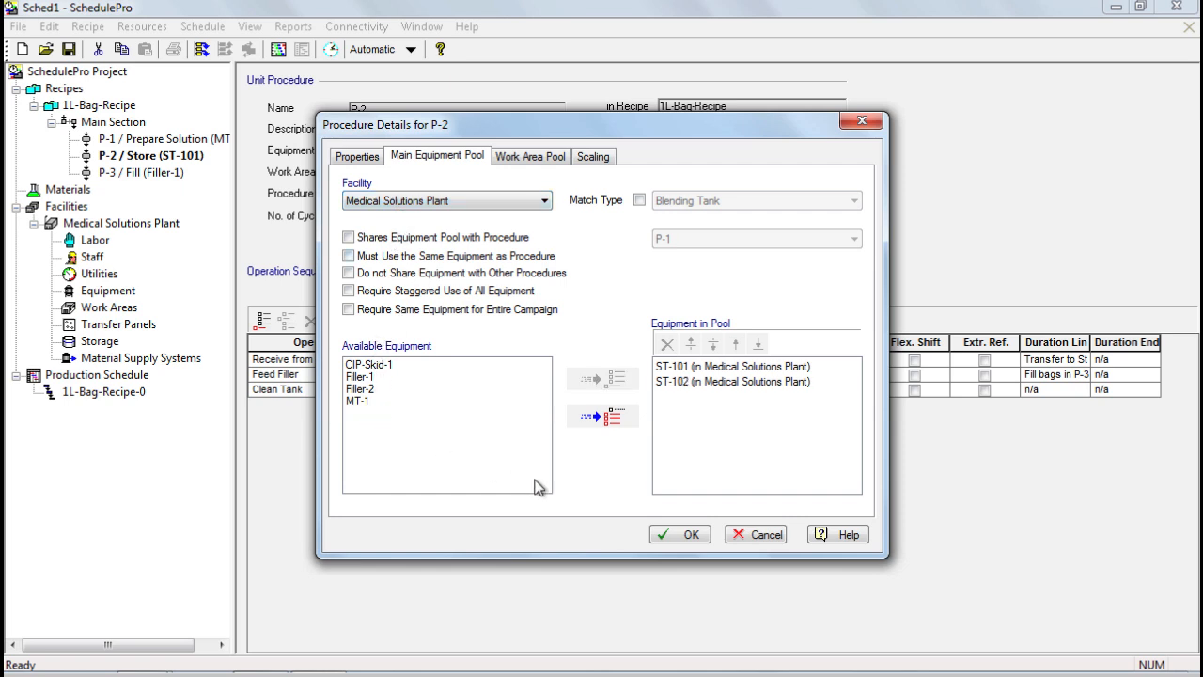
left_click(680, 534)
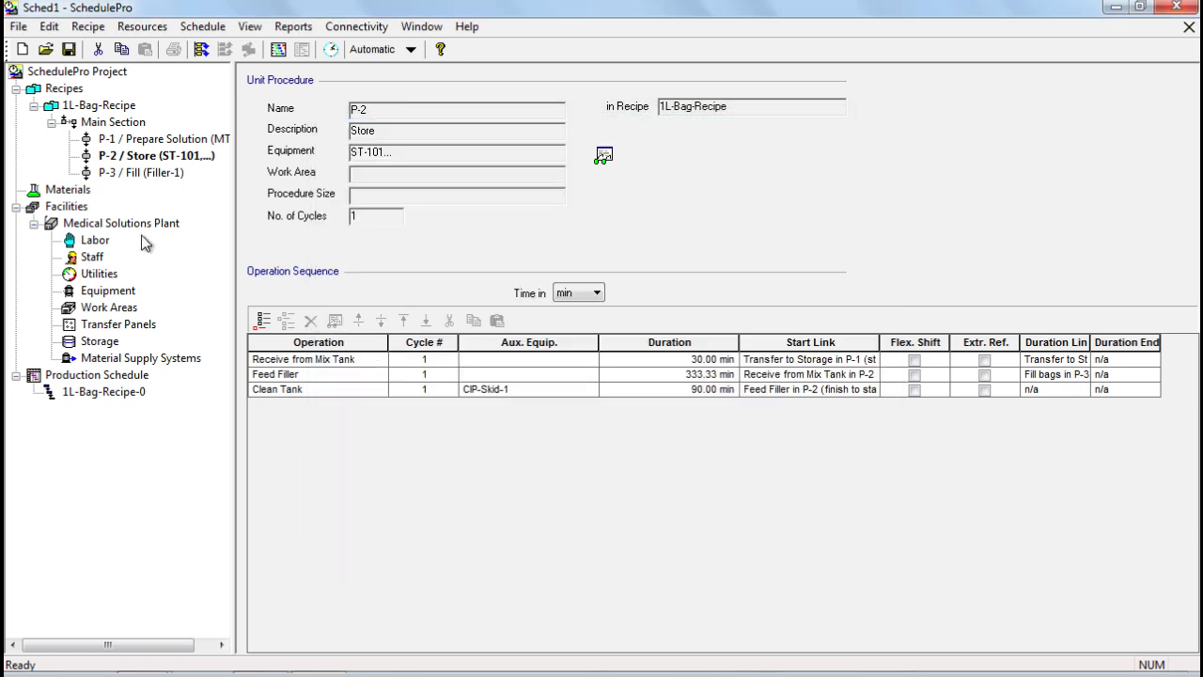
- Add Filler-2 to P-3 Fill's main equipment pool alongside Filler-1
double_click(137, 173)
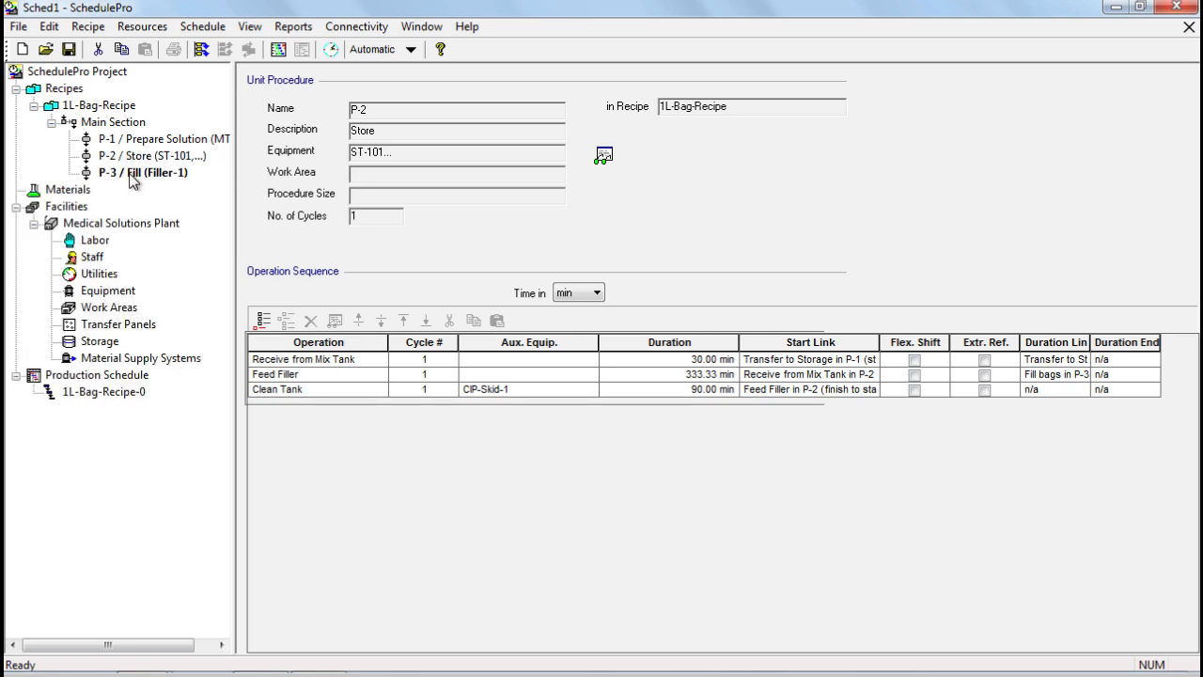
left_click(413, 159)
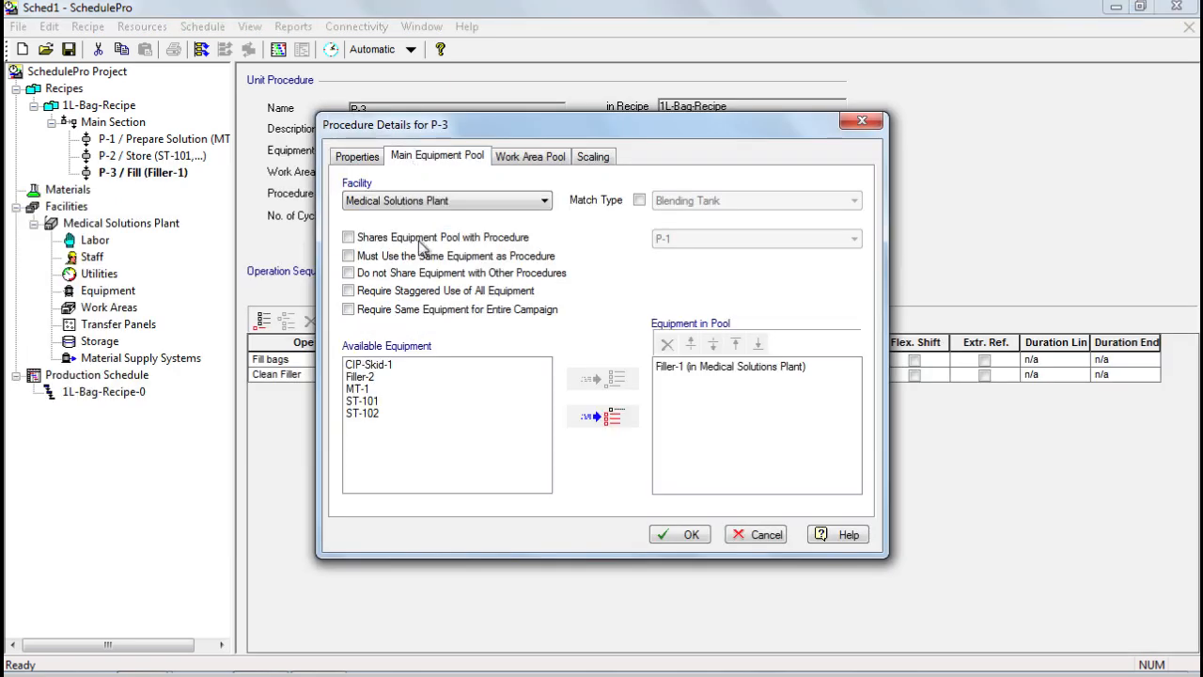
double_click(401, 376)
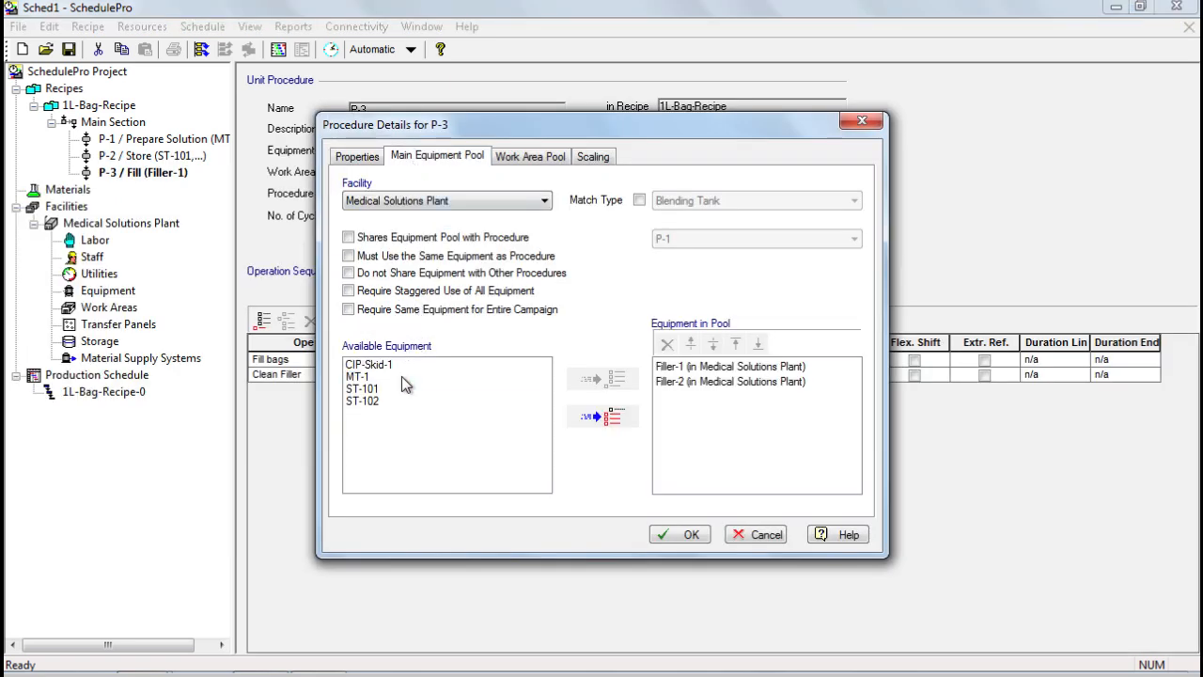
left_click(690, 536)
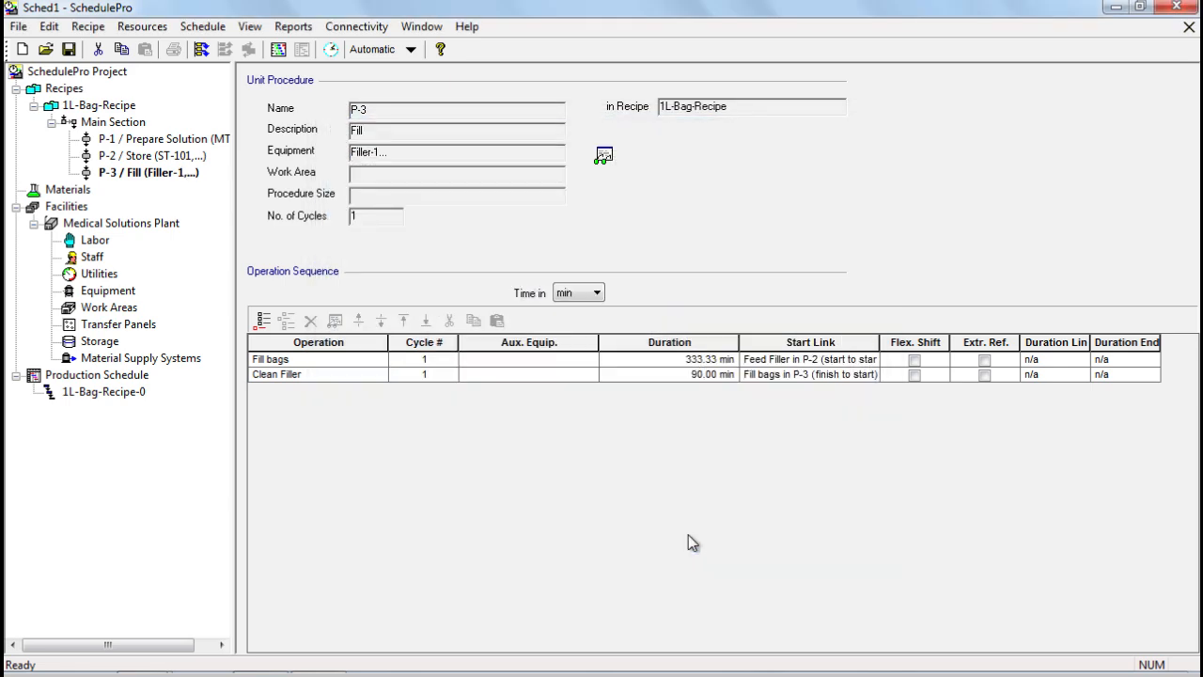
- Reschedule the campaign and view batches 2 and 4 running on ST-102 and Filler-2
left_click(203, 49)
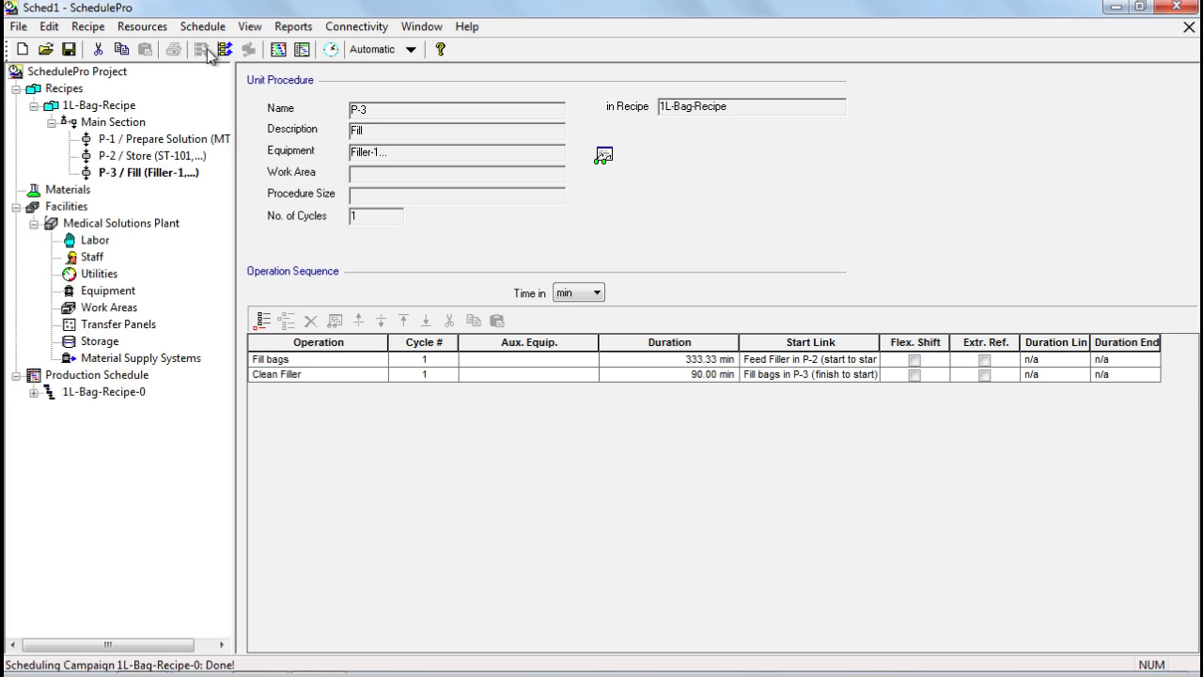
left_click(278, 51)
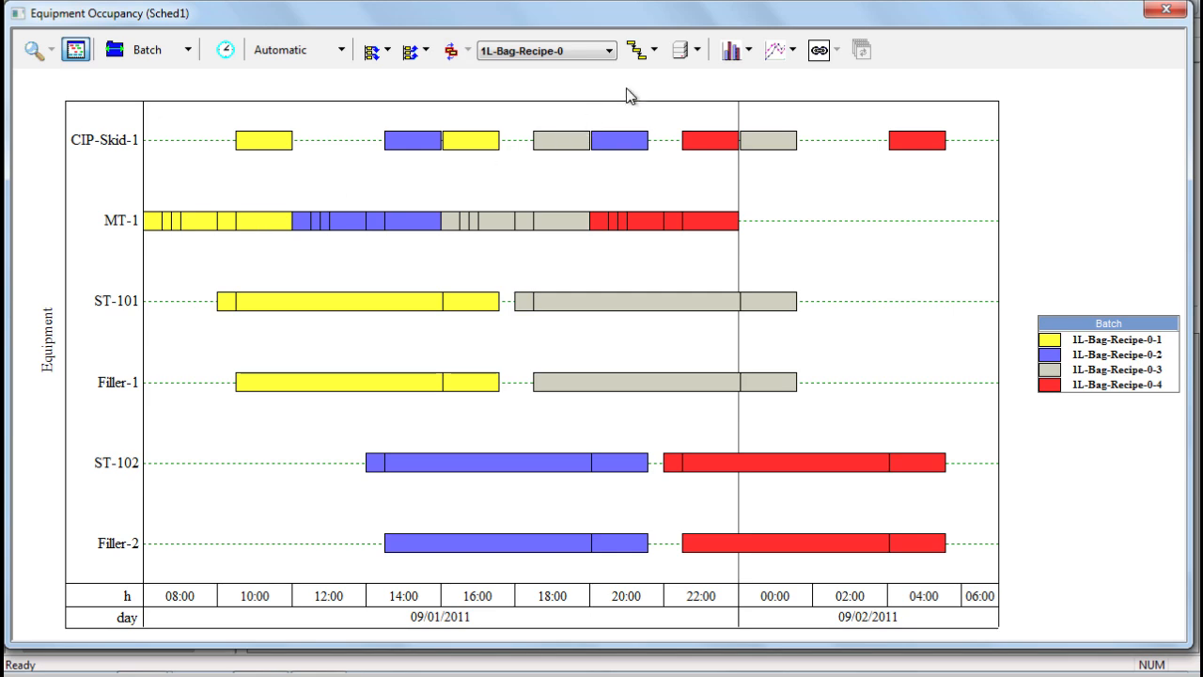
left_click(651, 51)
left_click(695, 75)
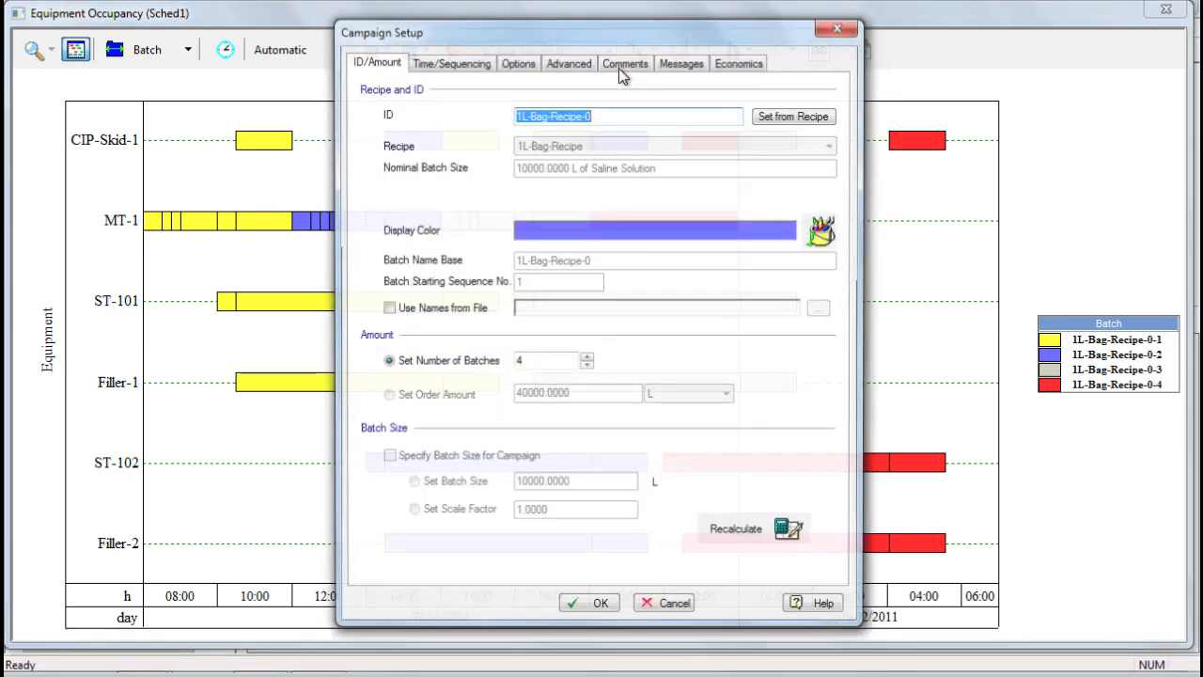
left_click(516, 62)
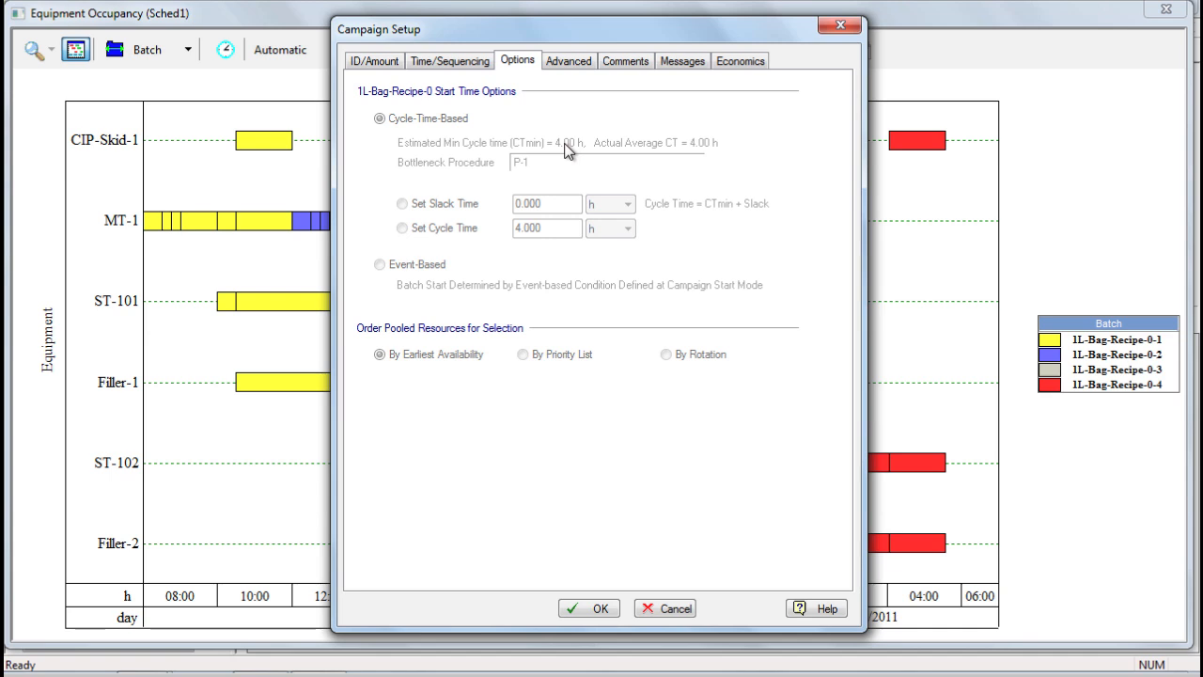
left_click(645, 609)
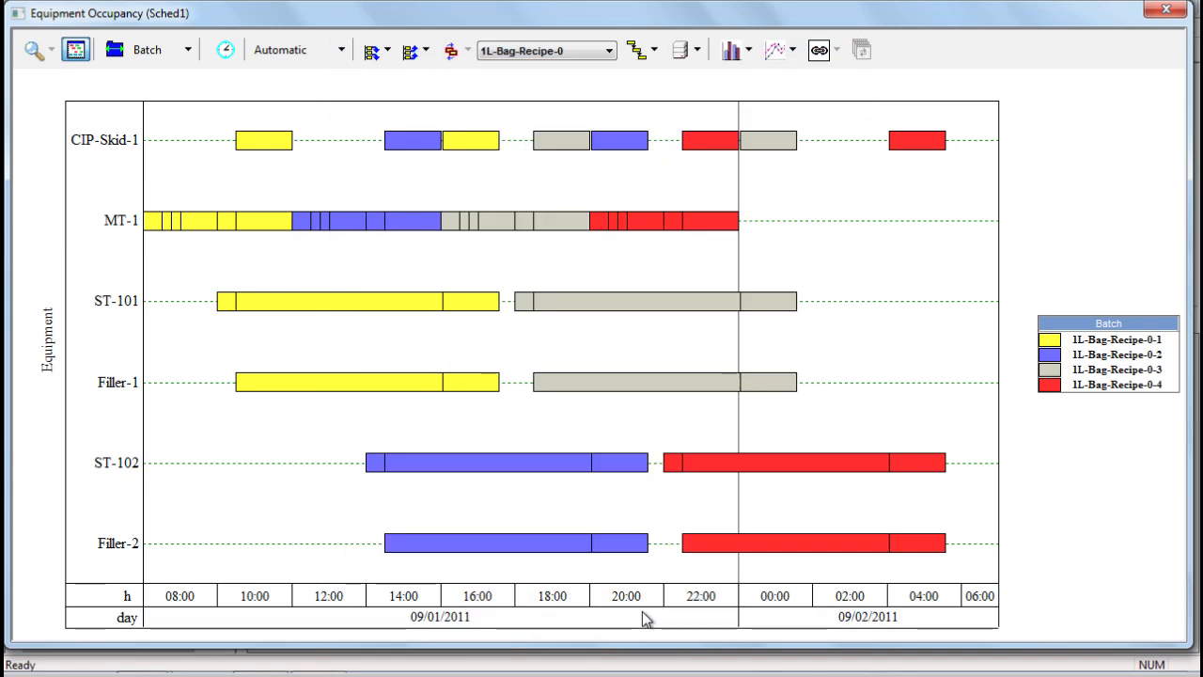
left_click(737, 54)
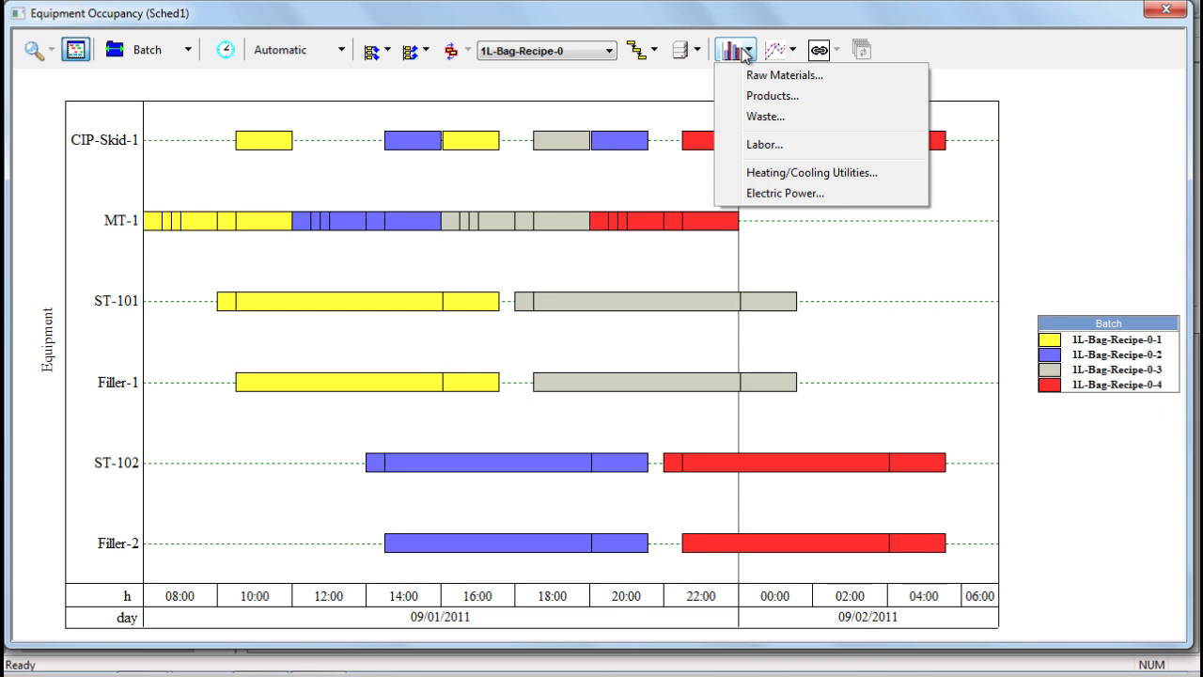
left_click(743, 52)
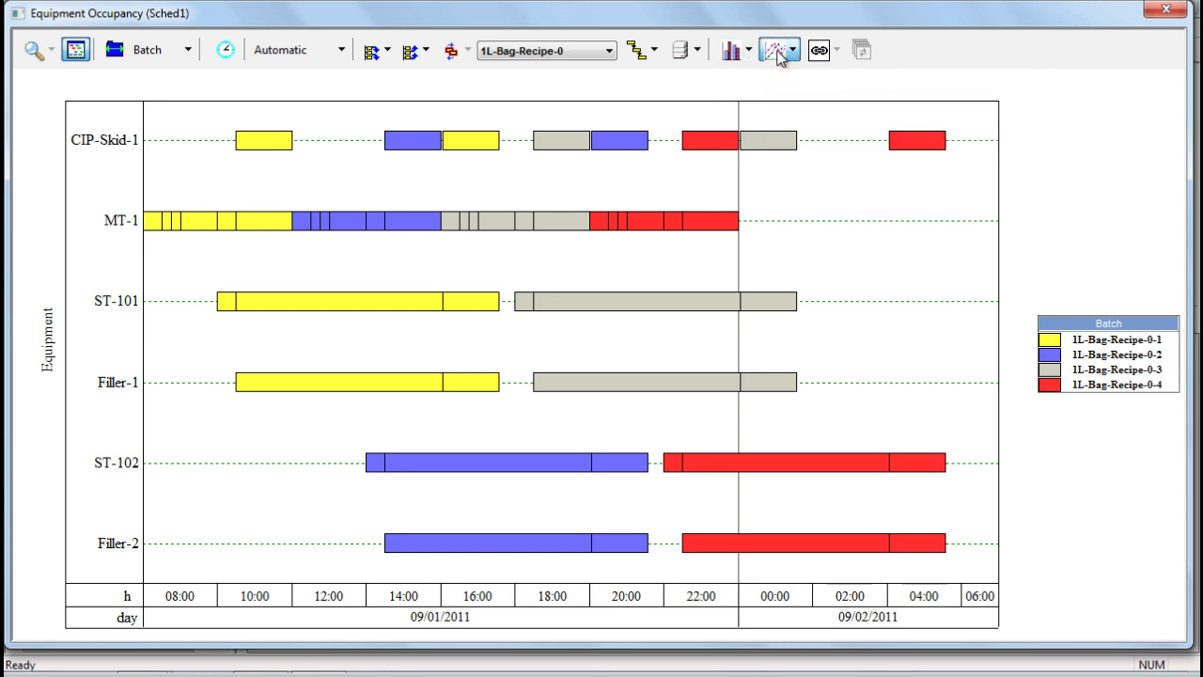
left_click(777, 56)
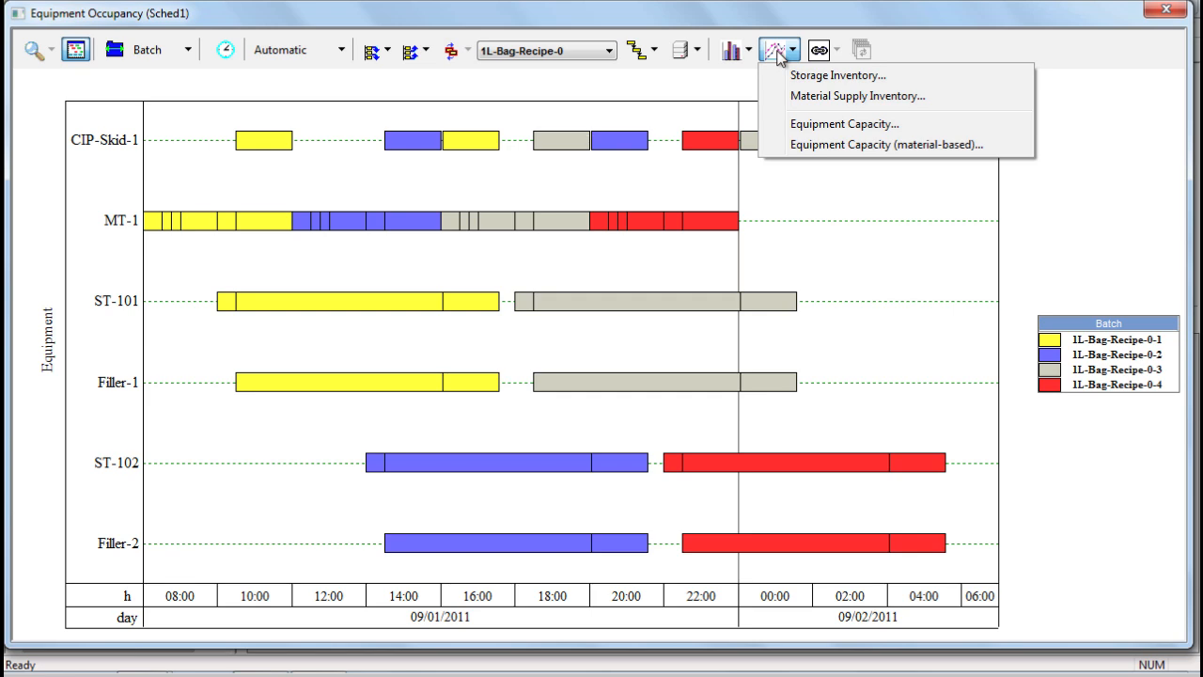
left_click(788, 53)
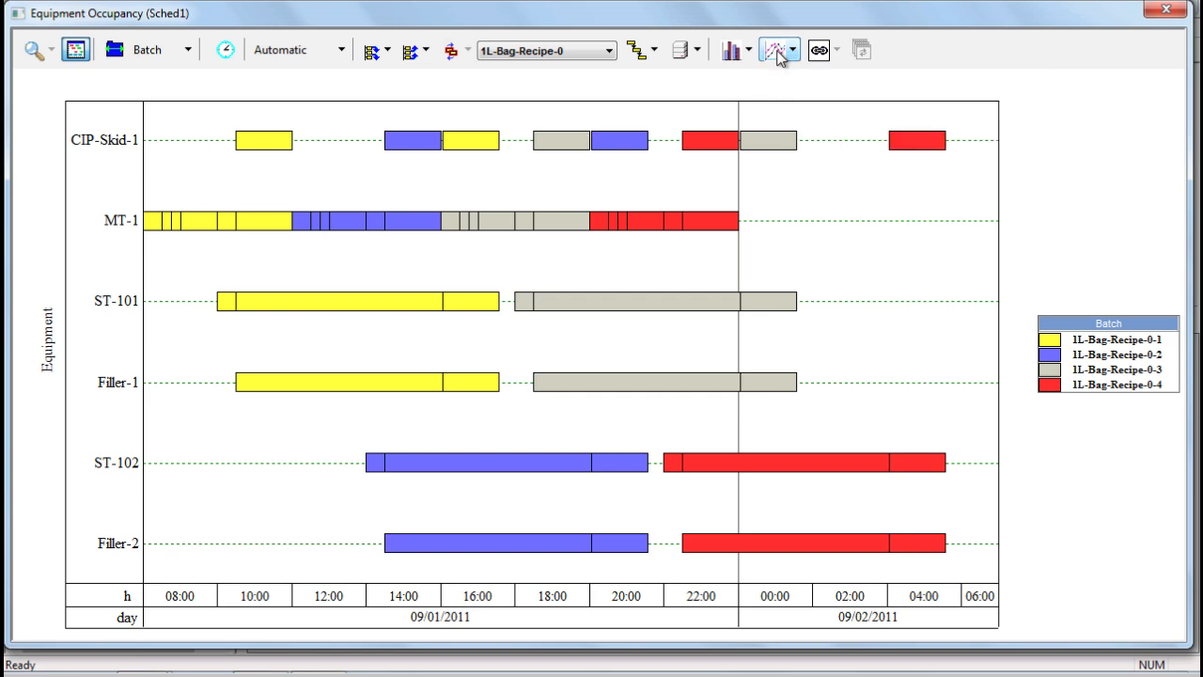
- Close the chart and save the Schedule Report as Sched1ScheduleRpt4
left_click(1166, 10)
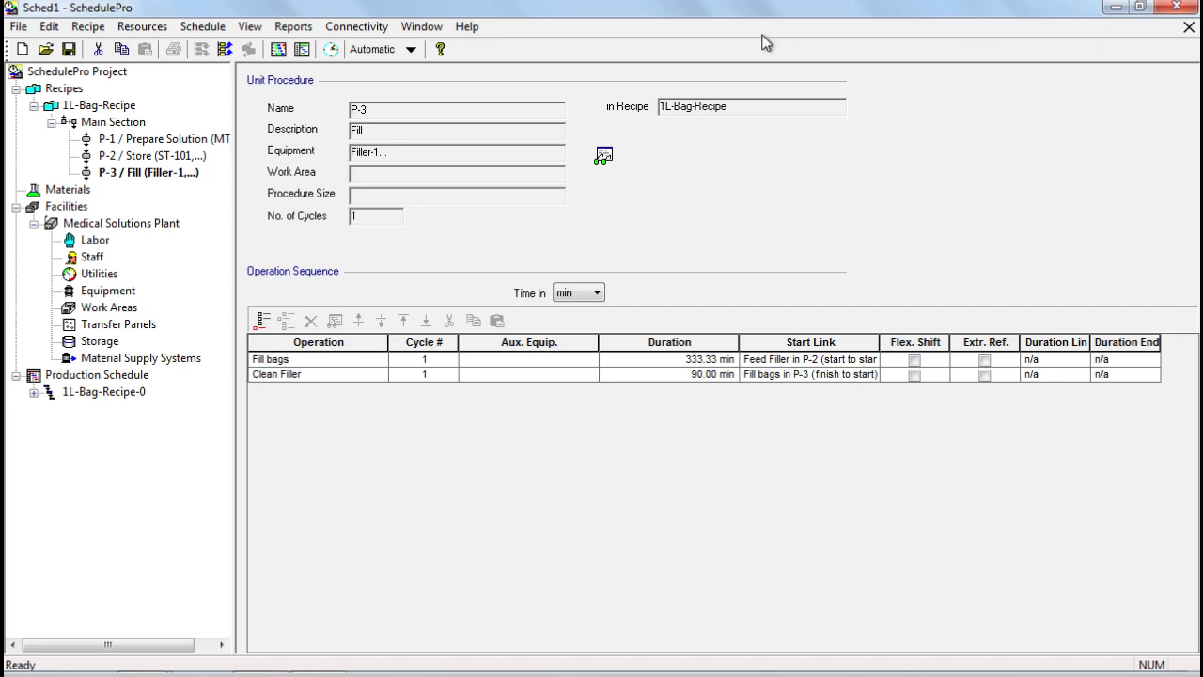
left_click(299, 32)
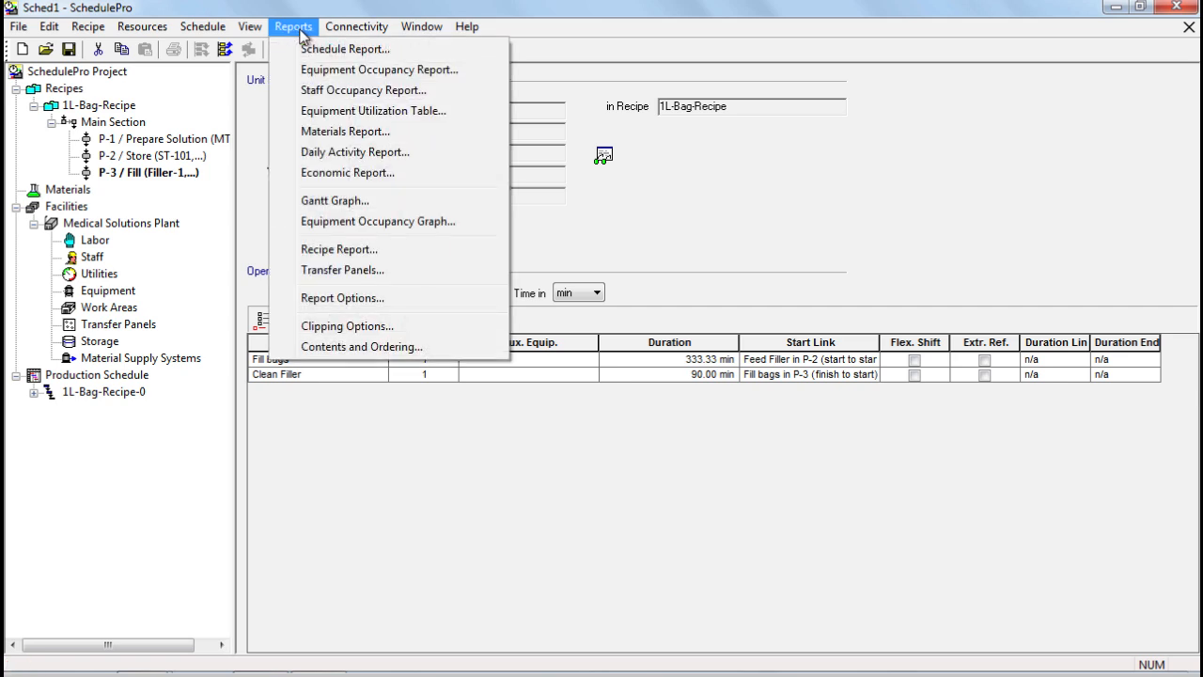
left_click(327, 49)
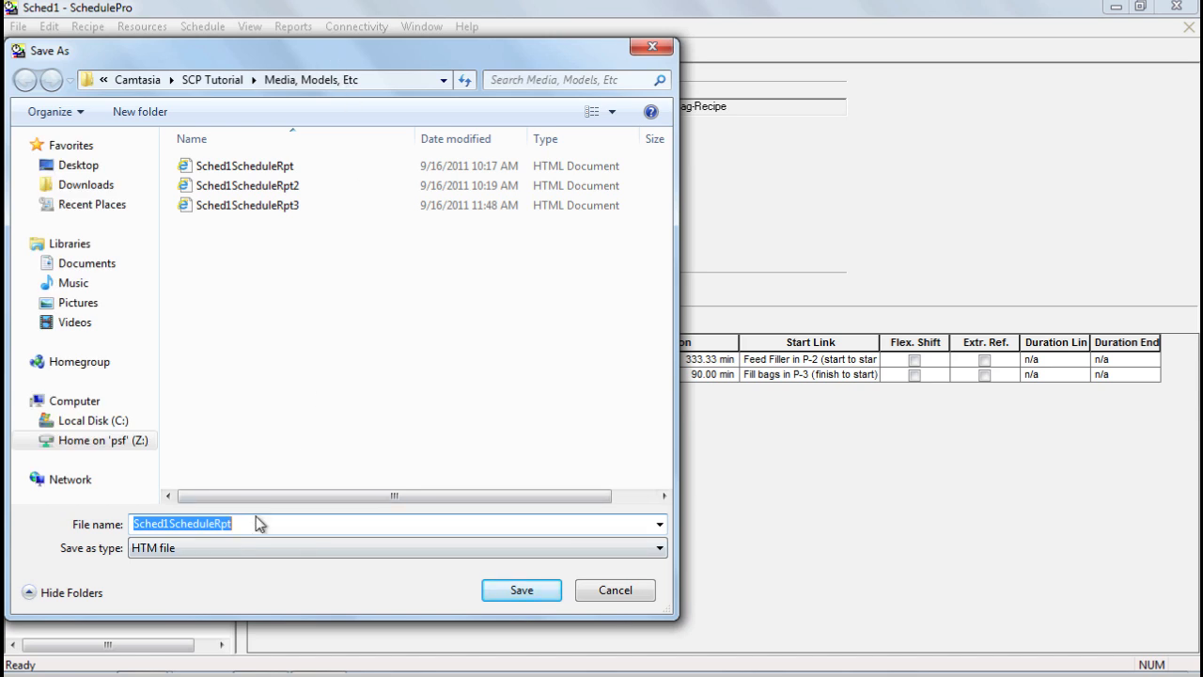
left_click(255, 517)
type("4")
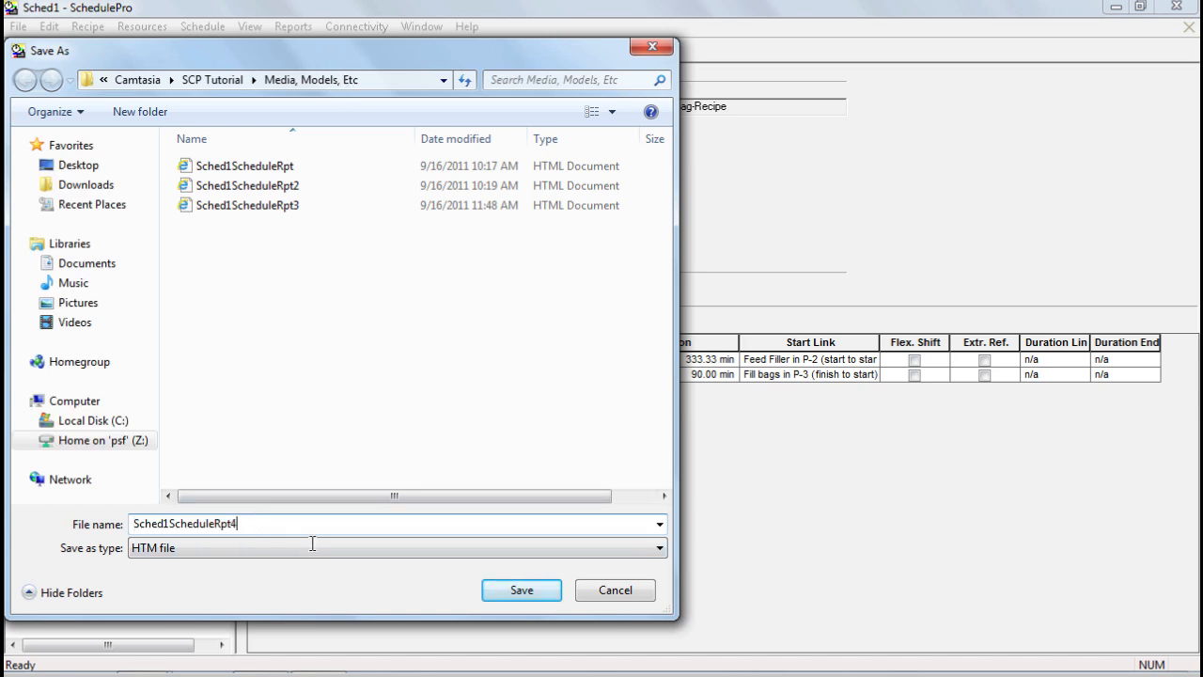
left_click(505, 594)
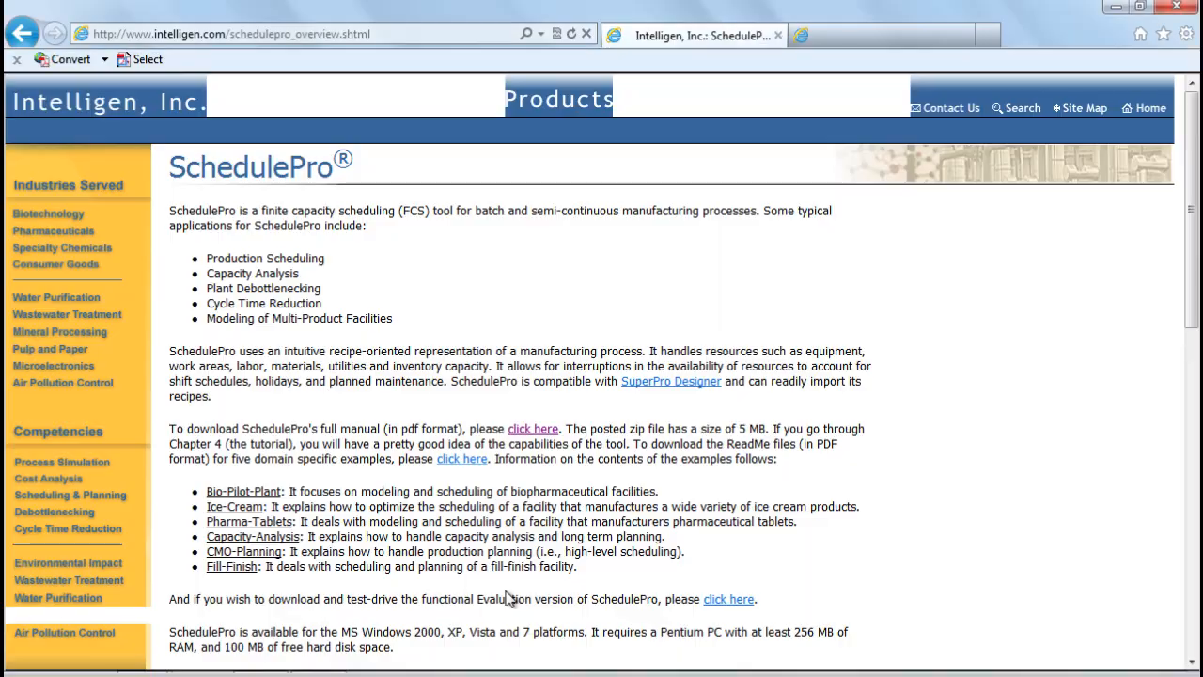